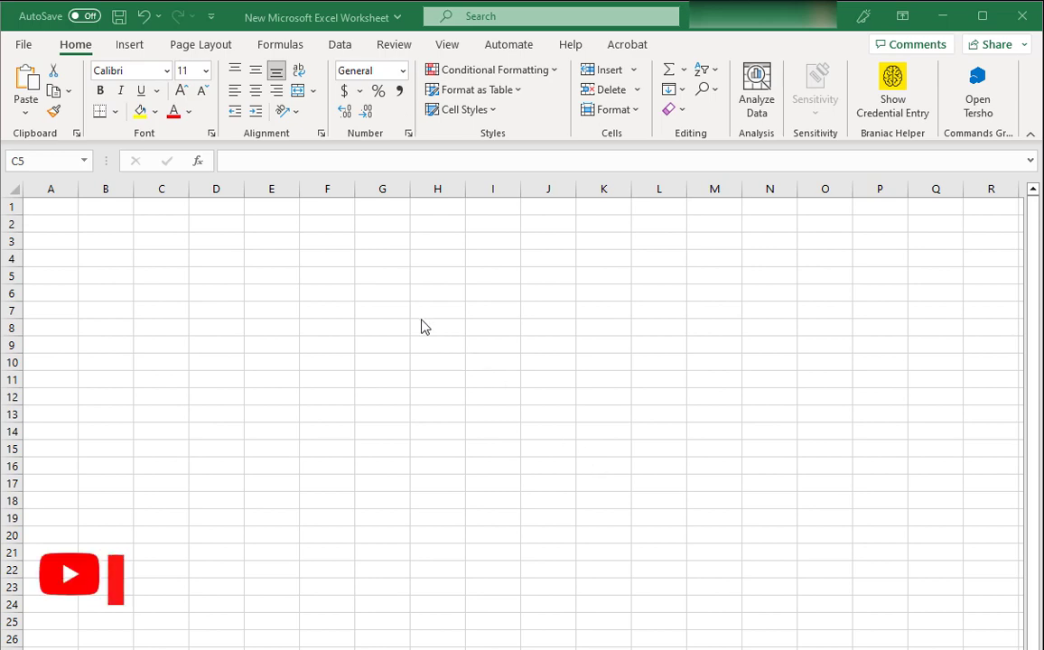
Step: Install the AI-aided Formula Editor add-in from the Office store via a search for 'AI Formula'
{"action": "left_click", "coordinate": [142, 48]}
{"action": "left_click", "coordinate": [269, 104]}
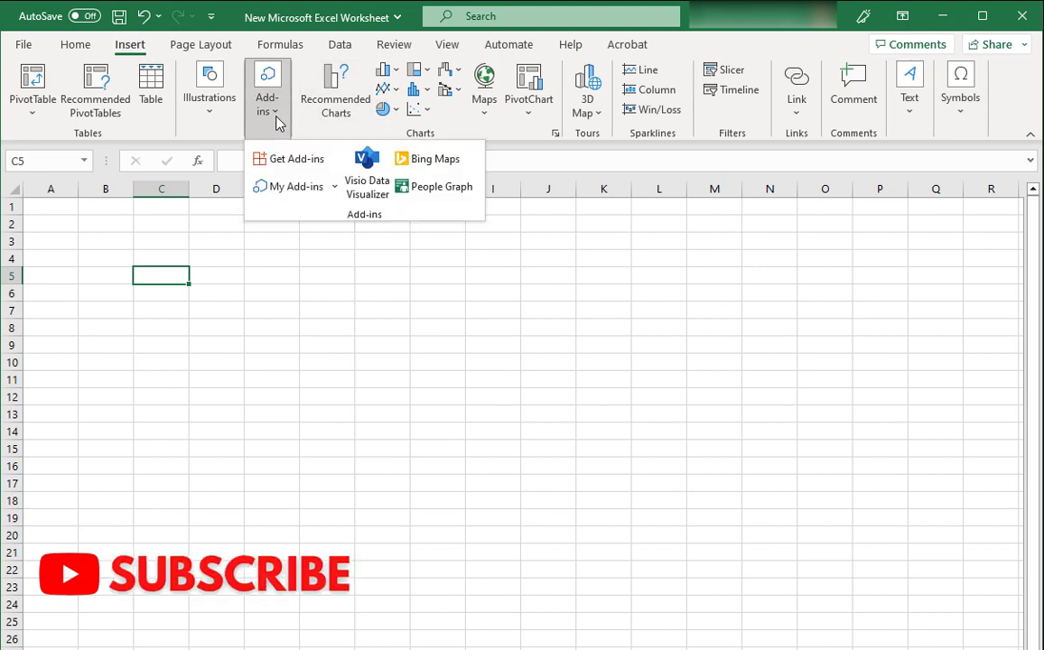
{"action": "left_click", "coordinate": [297, 163]}
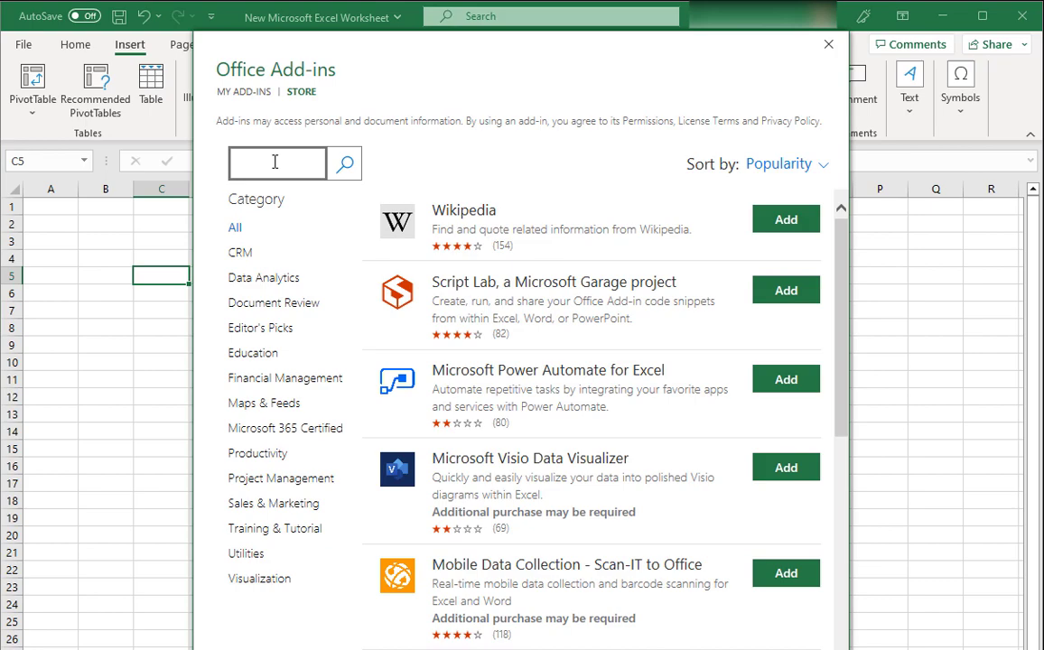
{"action": "type", "text": "AI Formula"}
{"action": "key", "text": "Return"}
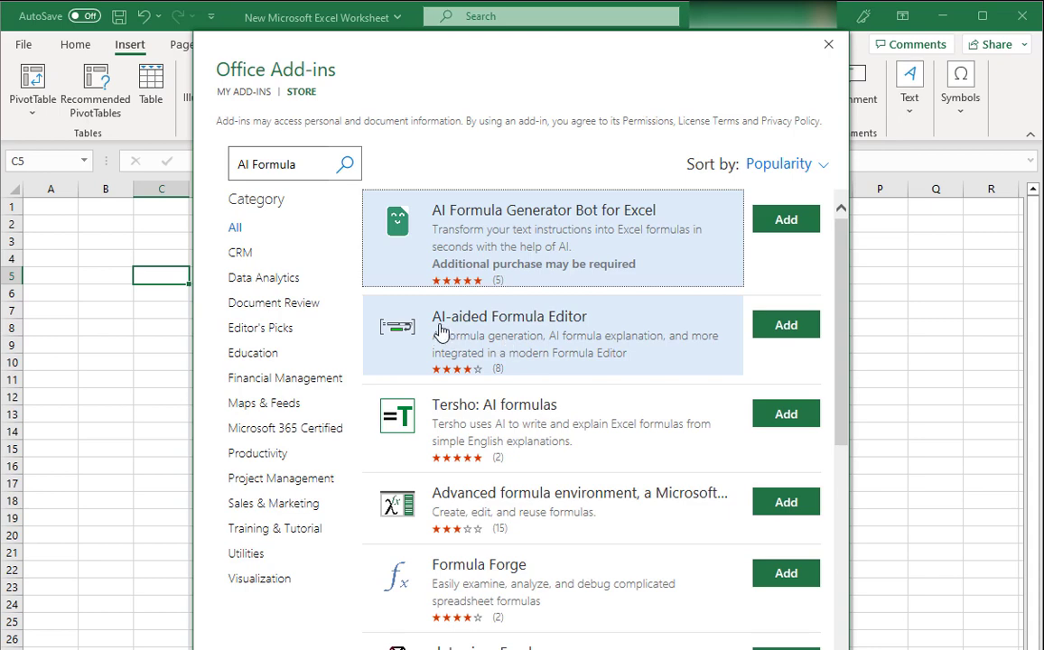
{"action": "left_click", "coordinate": [781, 327]}
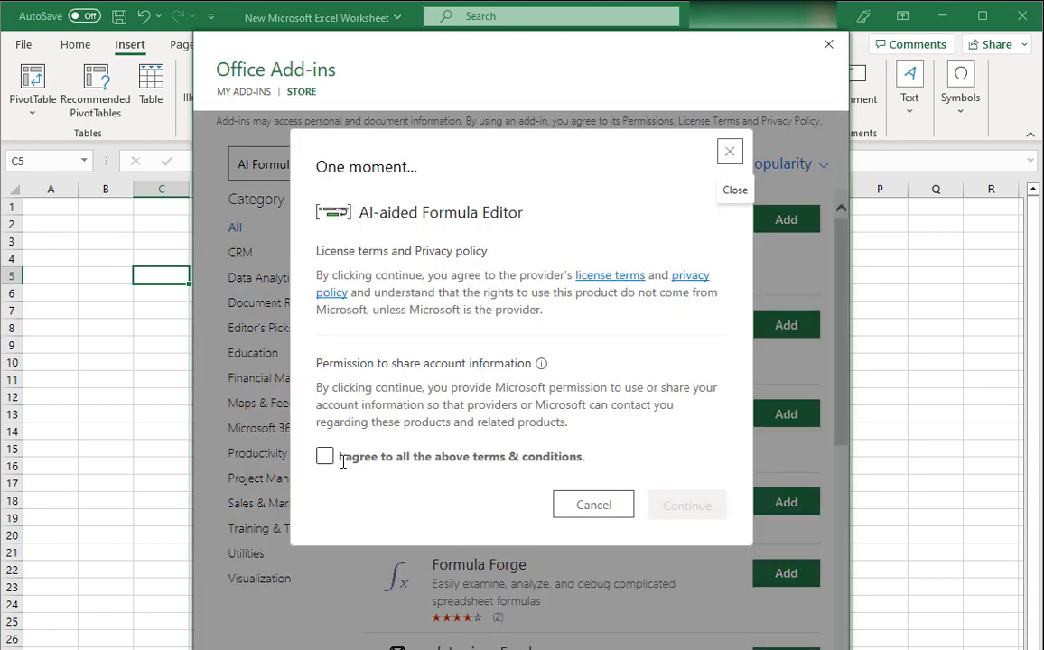
{"action": "left_click", "coordinate": [324, 458]}
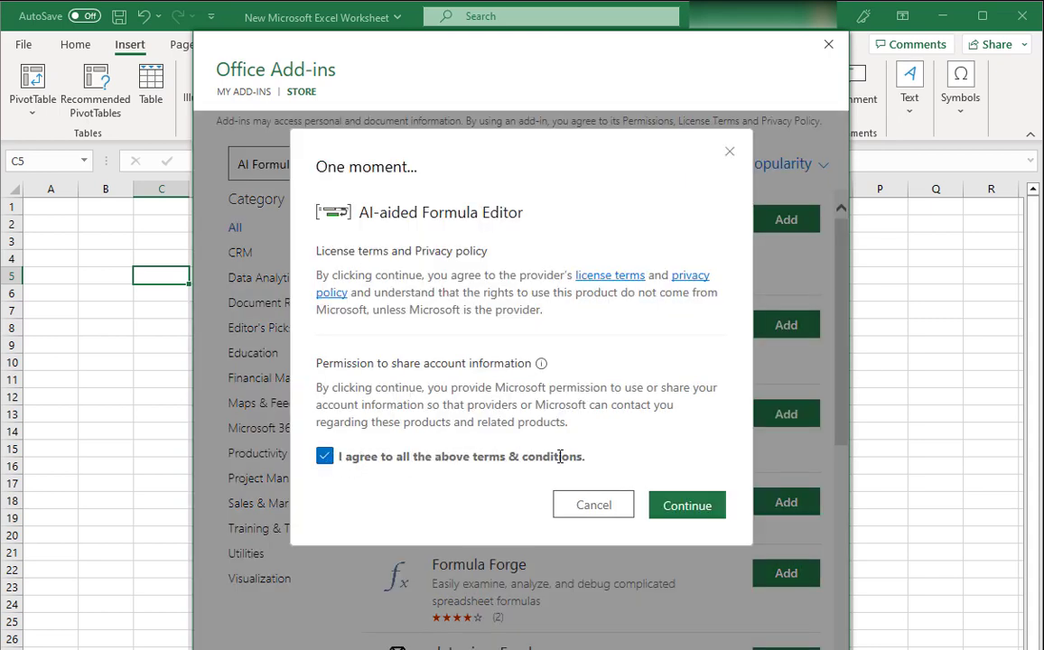
{"action": "left_click", "coordinate": [677, 508]}
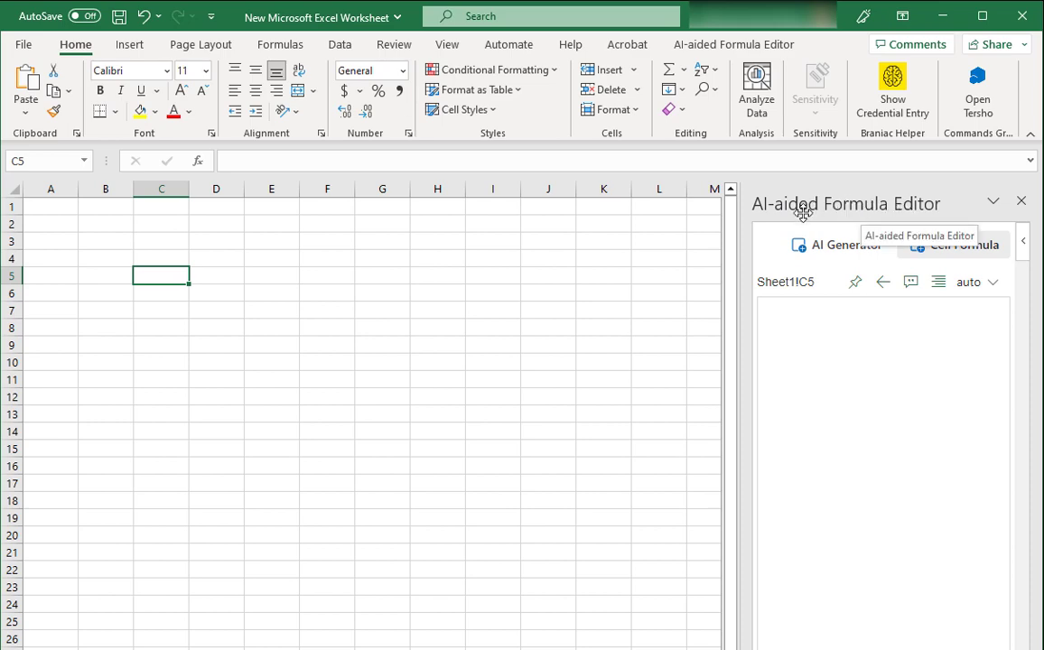
Step: Switch the ribbon to the AI-aided Formula Editor tab to show its commands
{"action": "left_click", "coordinate": [725, 51]}
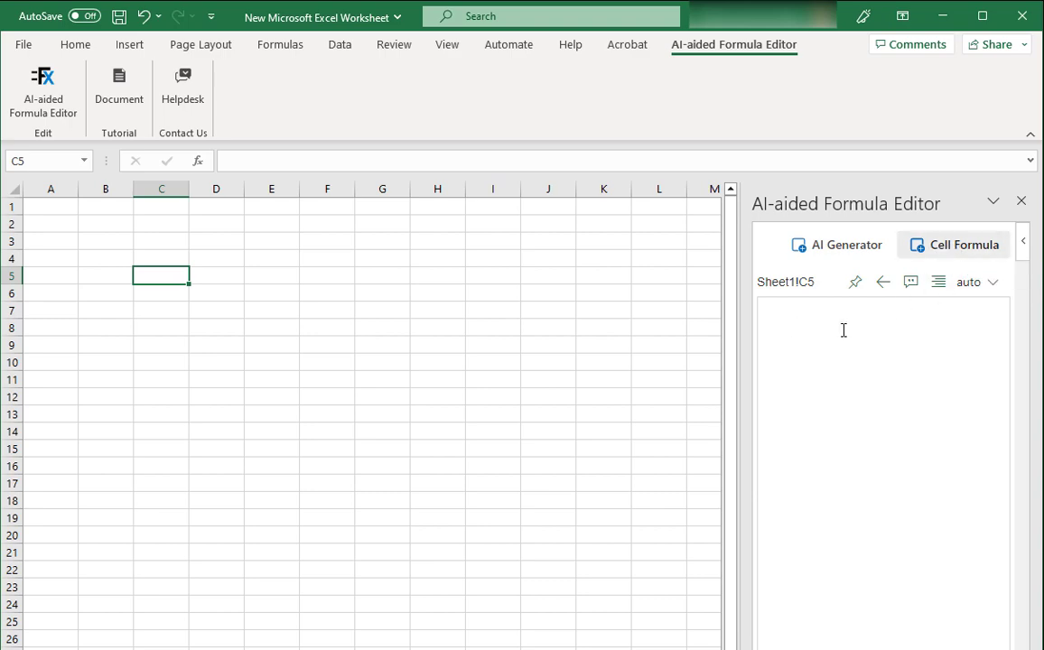
Step: Enter the test formula =SUM(A1:A50) in cell C3
{"action": "left_click", "coordinate": [155, 246]}
{"action": "type", "text": "="}
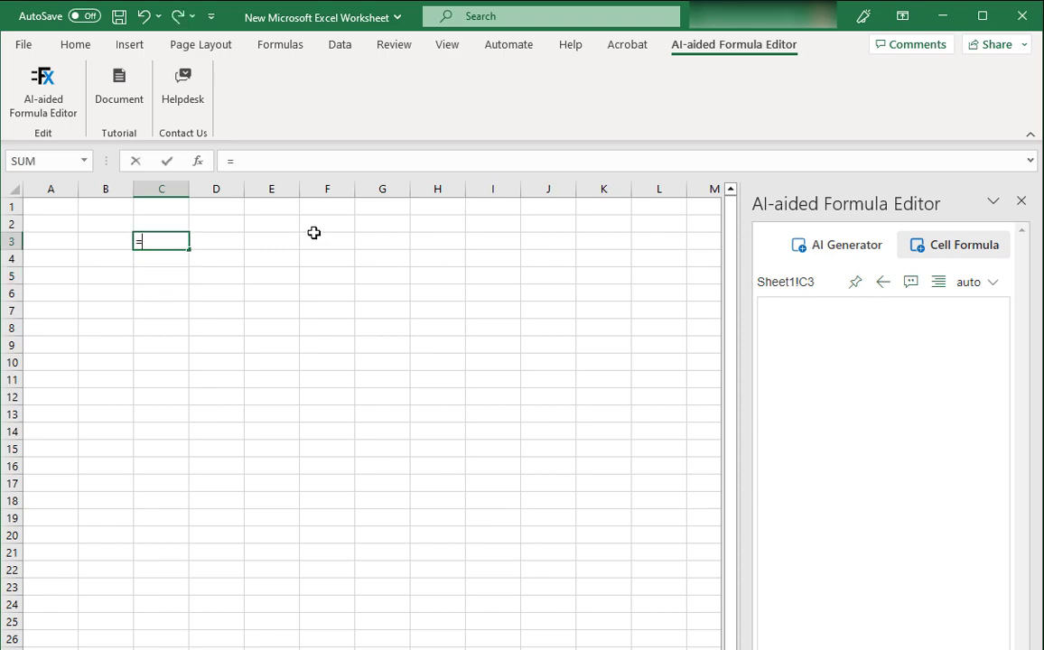
{"action": "type", "text": "sum"}
{"action": "key", "text": "BackSpace"}
{"action": "type", "text": "um"}
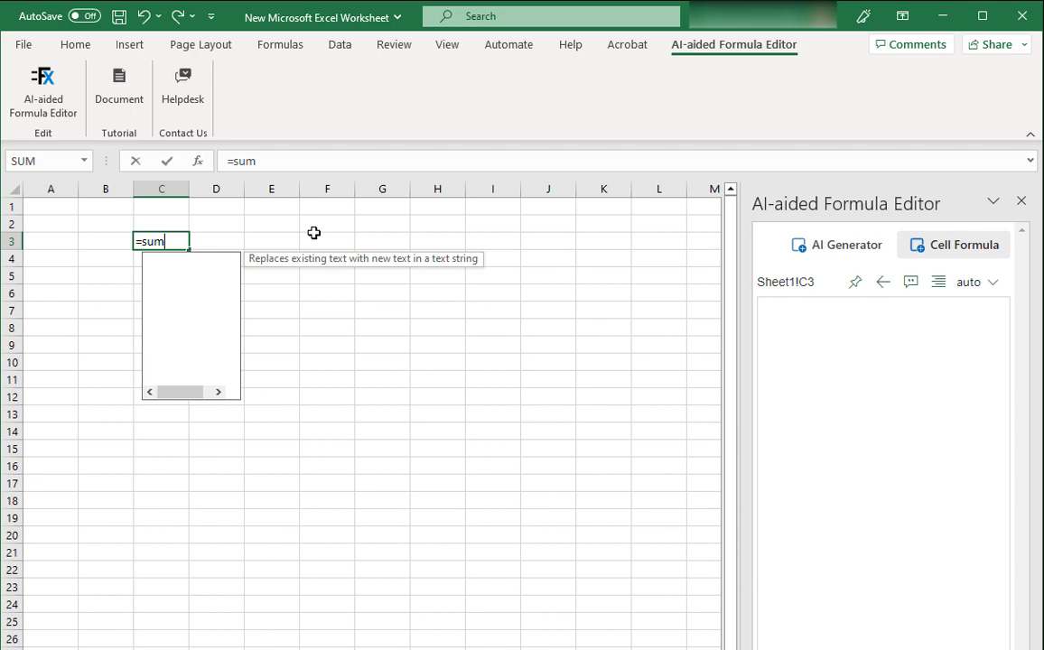
{"action": "type", "text": "(A1:"}
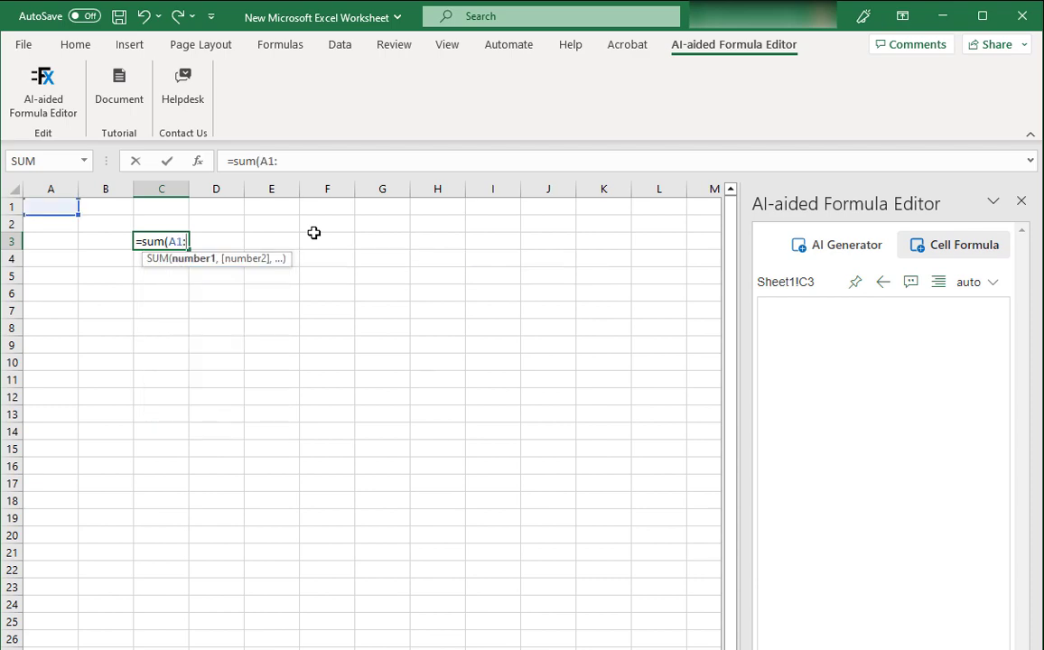
{"action": "type", "text": "A50"}
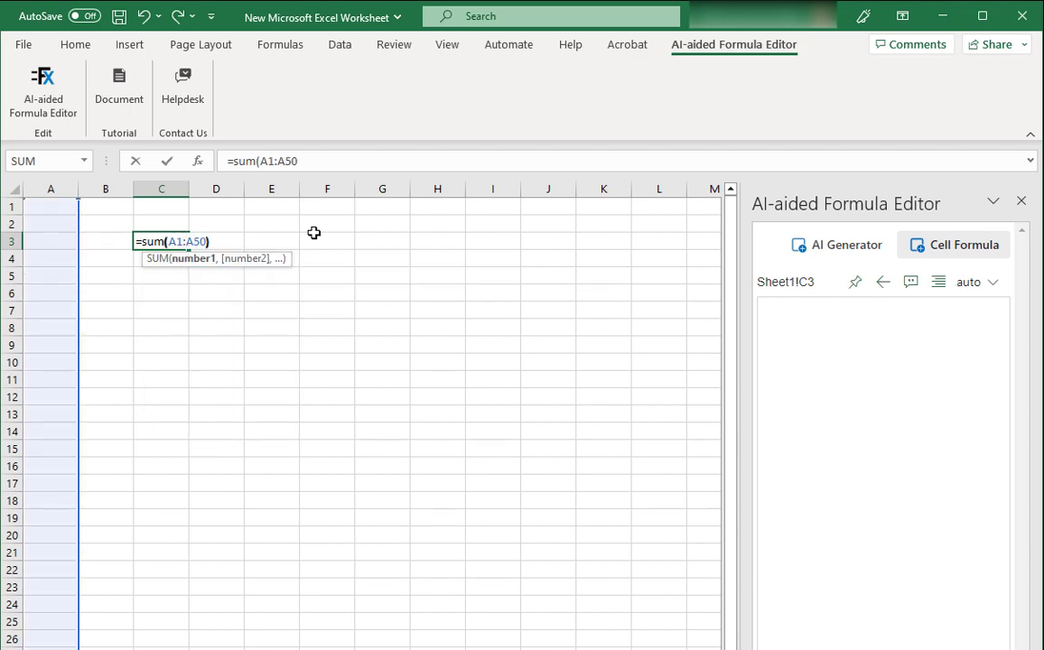
{"action": "key", "text": "Return"}
Step: Reselect C3 and expand the Console to read the AI explanation of the SUM formula
{"action": "key", "text": "Up"}
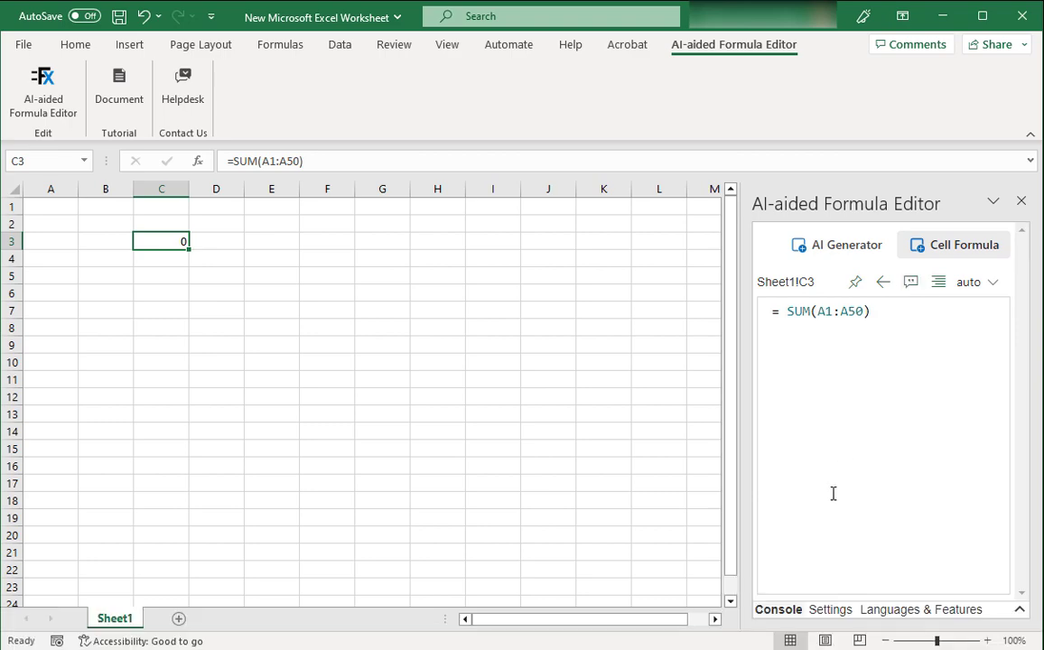
{"action": "left_click", "coordinate": [777, 610]}
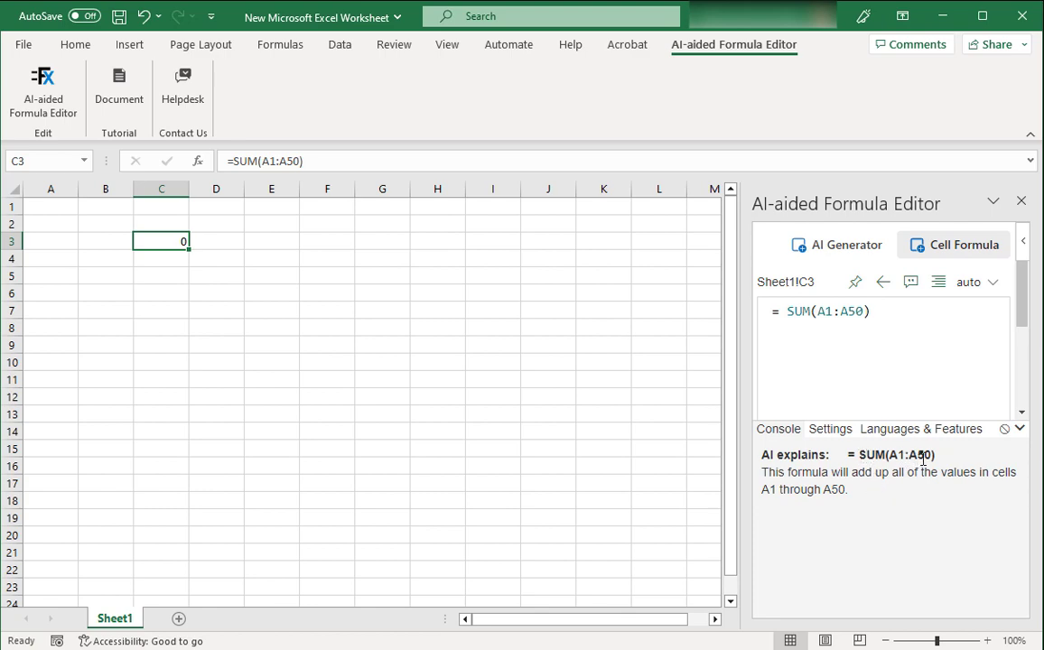
{"action": "left_click_drag", "start_coordinate": [939, 457], "coordinate": [829, 489]}
{"action": "left_click", "coordinate": [771, 489]}
Step: Paste =CEILING(AVERAGE(A1:A50),0) into C6 and have the add-in explain it
{"action": "double_click", "coordinate": [168, 291]}
{"action": "type", "text": "=ceiling(Average(A1:A50),0)"}
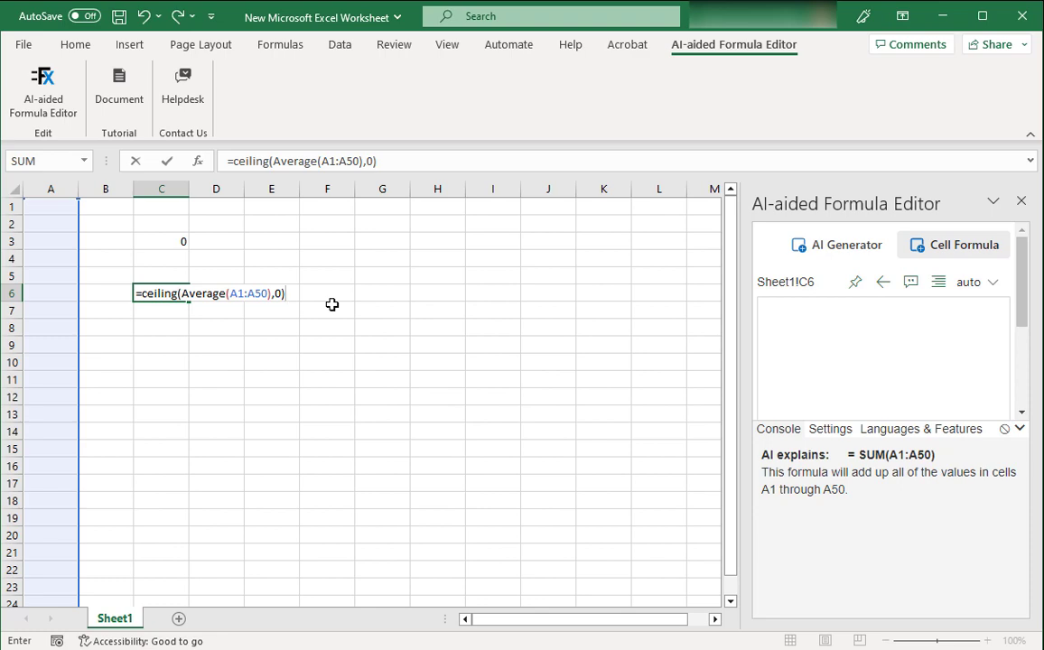
{"action": "key", "text": "Return"}
{"action": "left_click", "coordinate": [168, 292]}
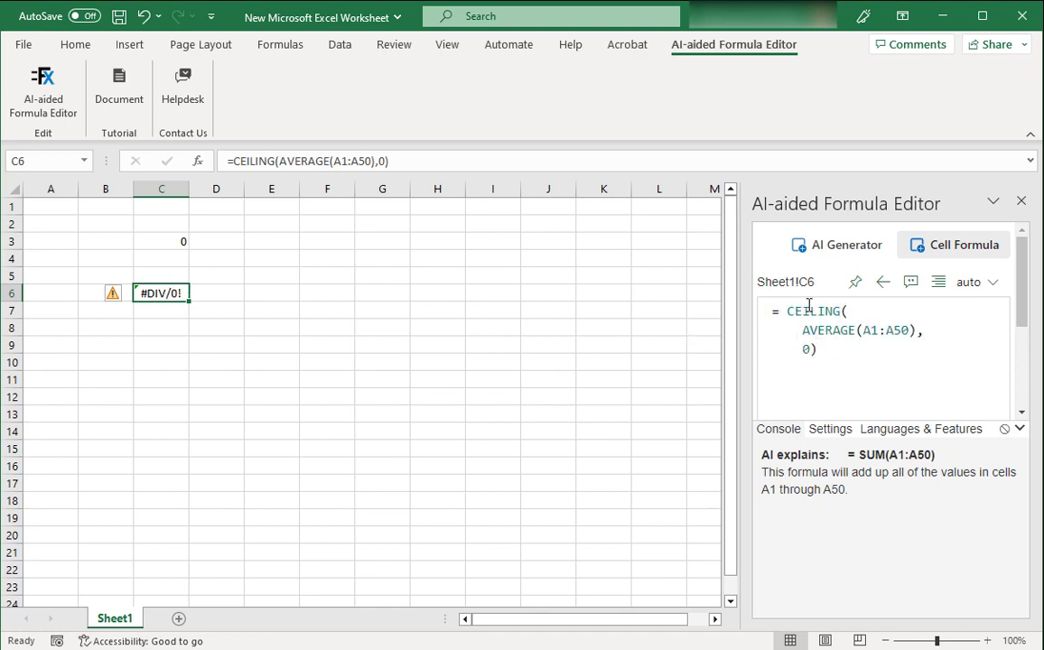
{"action": "left_click", "coordinate": [910, 283]}
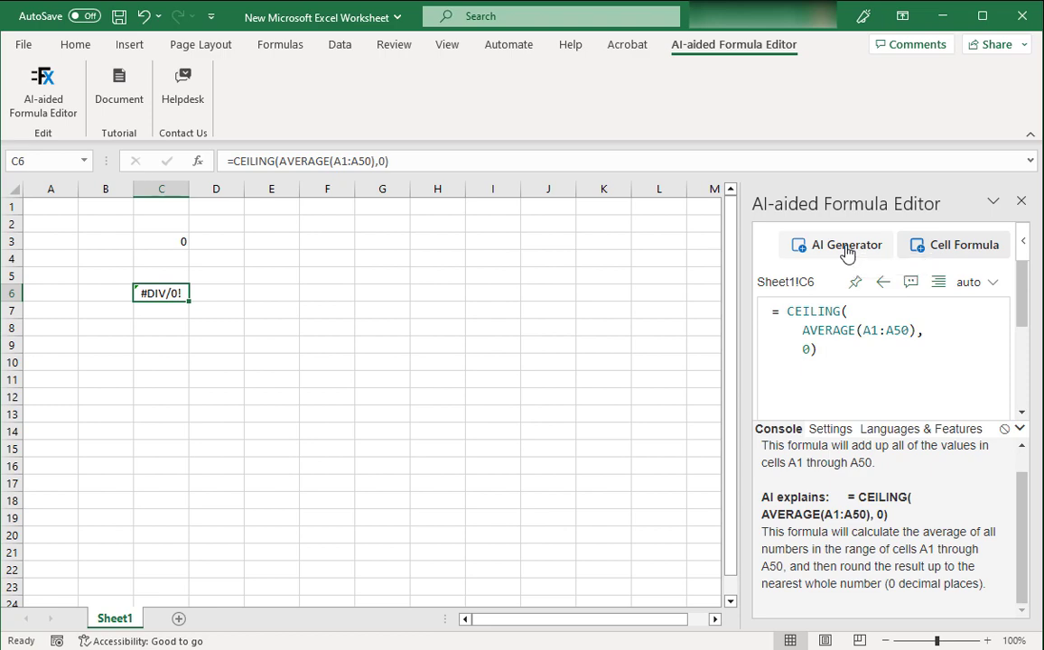
Step: Switch to the AI Generator, collapse the Console and scroll through the pane's sections
{"action": "left_click", "coordinate": [846, 253]}
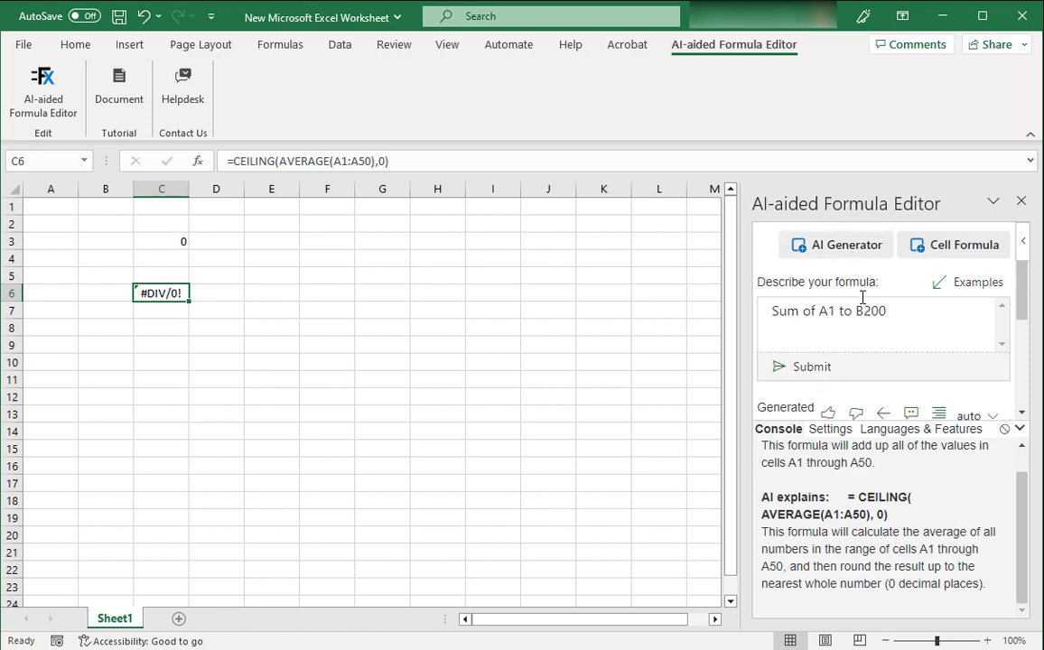
{"action": "left_click", "coordinate": [782, 431]}
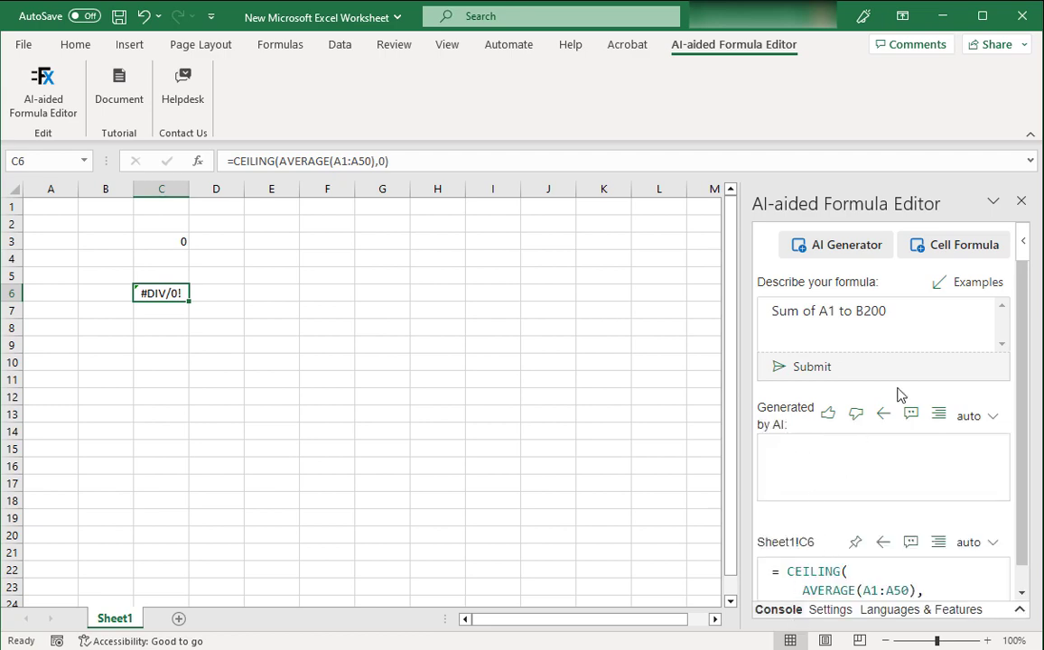
{"action": "left_click_drag", "start_coordinate": [1023, 291], "coordinate": [1023, 321]}
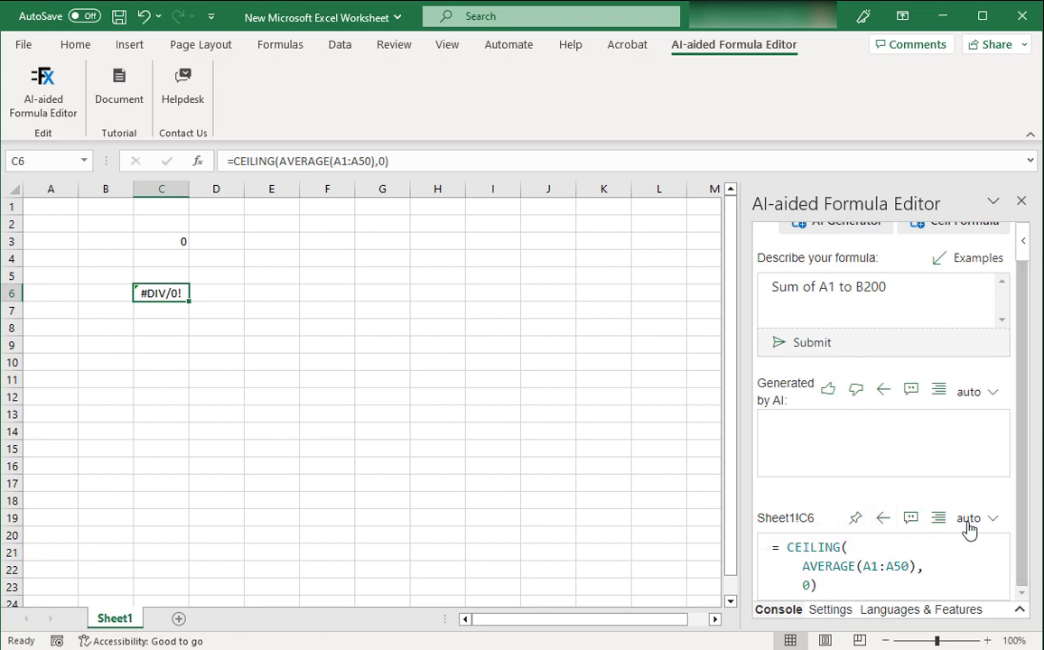
{"action": "left_click_drag", "start_coordinate": [1026, 478], "coordinate": [1025, 437]}
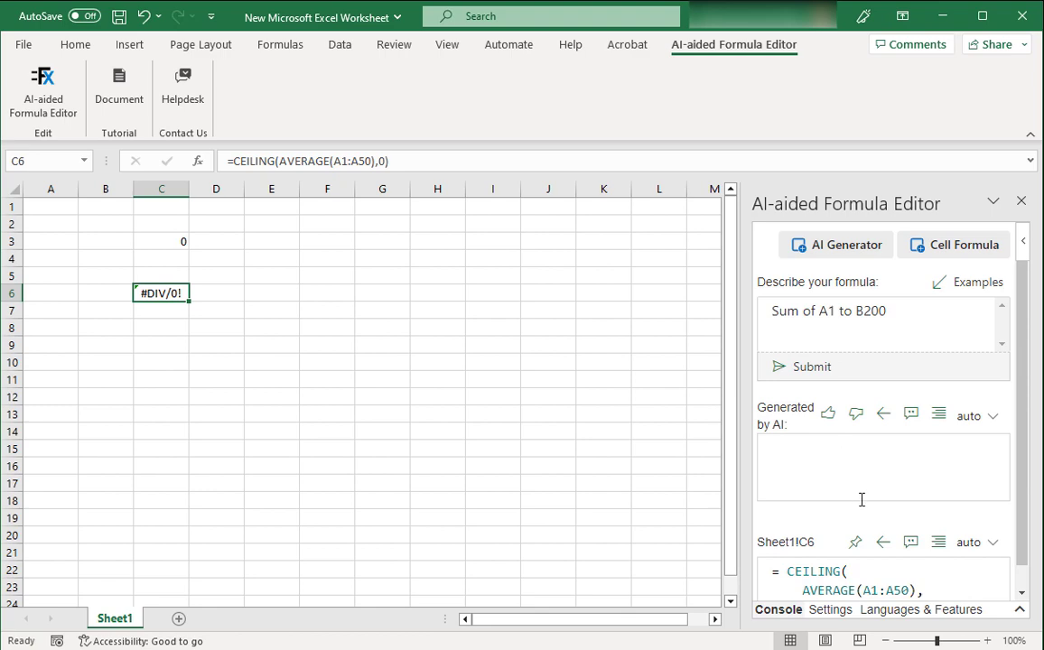
{"action": "left_click", "coordinate": [963, 259]}
Step: Clear the test formulas from C3:C8
{"action": "left_click", "coordinate": [150, 252]}
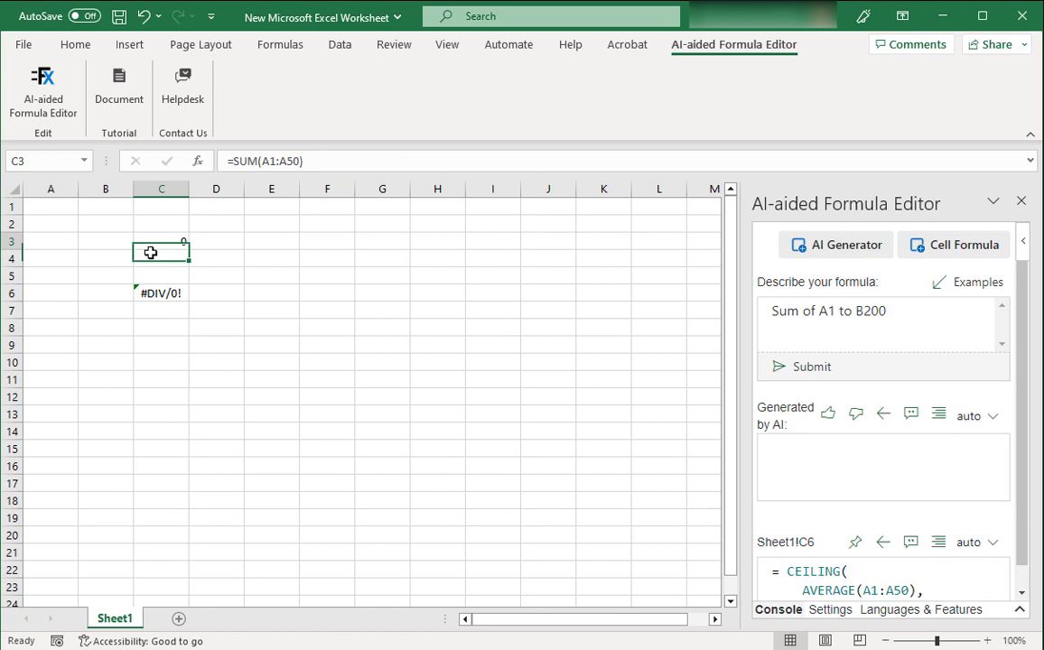
{"action": "left_click_drag", "start_coordinate": [150, 253], "coordinate": [158, 324]}
{"action": "key", "text": "Delete"}
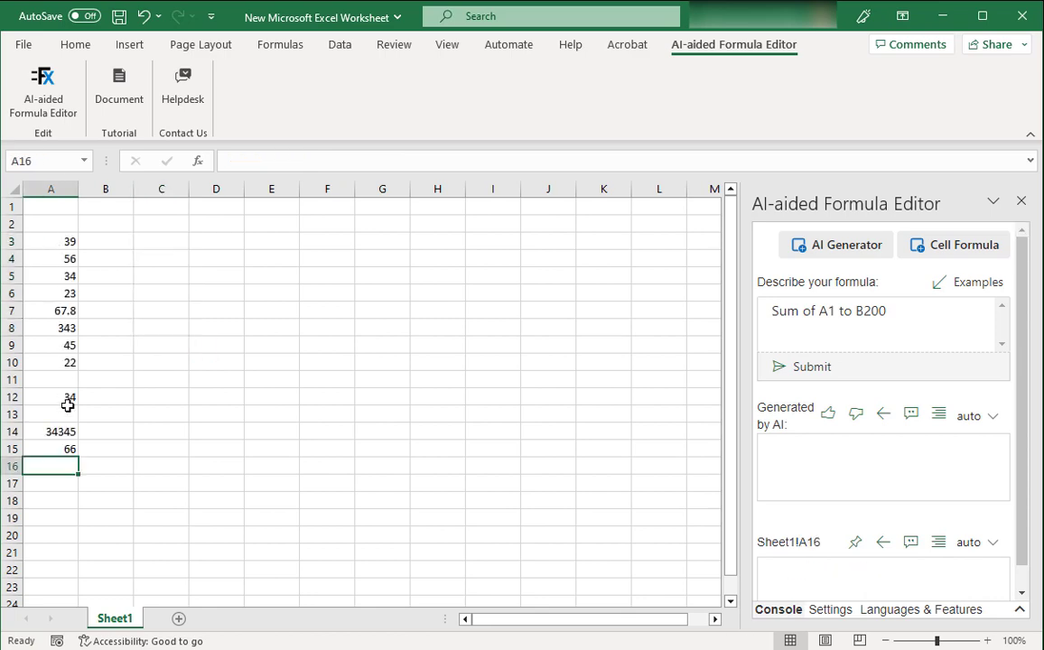
Step: Describe averaging A3:A15, rounding up and dividing, then generate and select the ROUNDUP formula
{"action": "left_click_drag", "start_coordinate": [912, 313], "coordinate": [735, 312]}
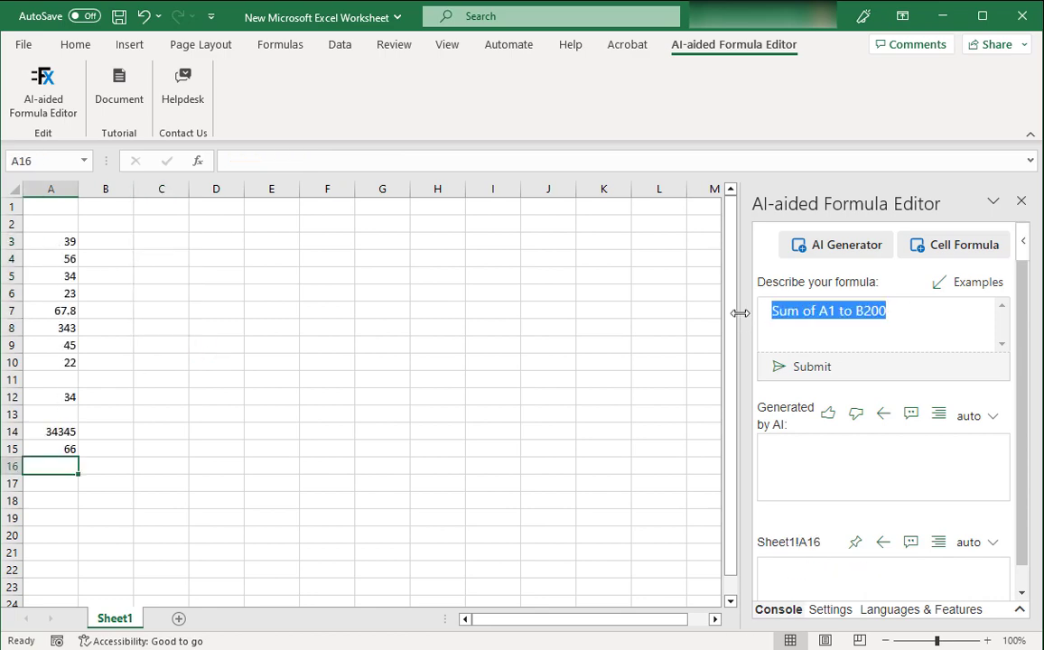
{"action": "type", "text": "aver"}
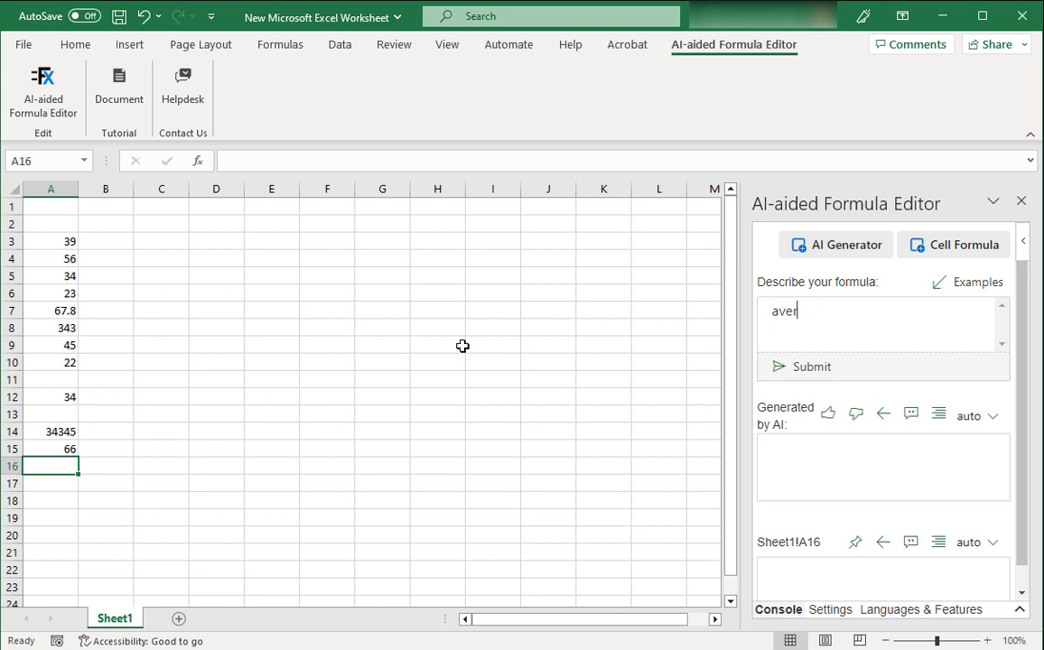
{"action": "type", "text": "age the contents of "}
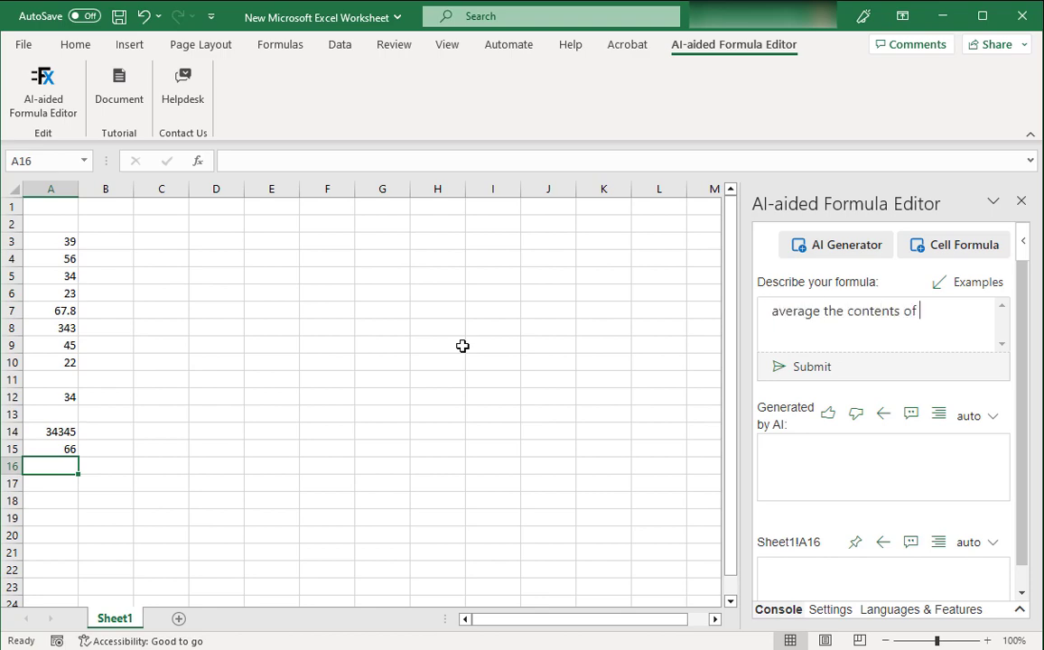
{"action": "type", "text": "A3 to A15"}
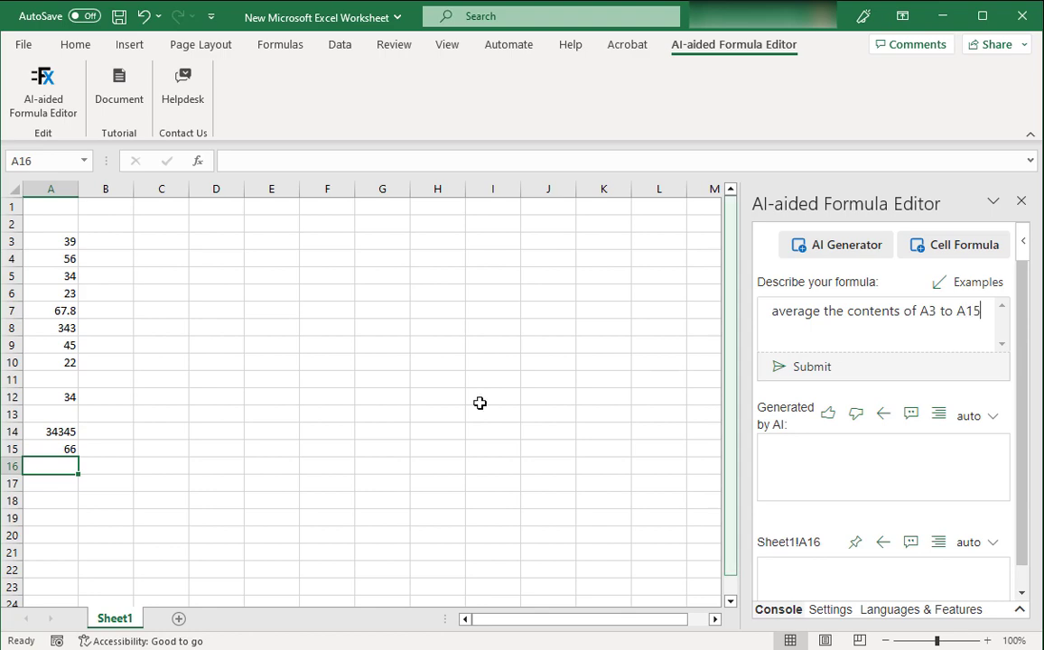
{"action": "type", "text": " round it "}
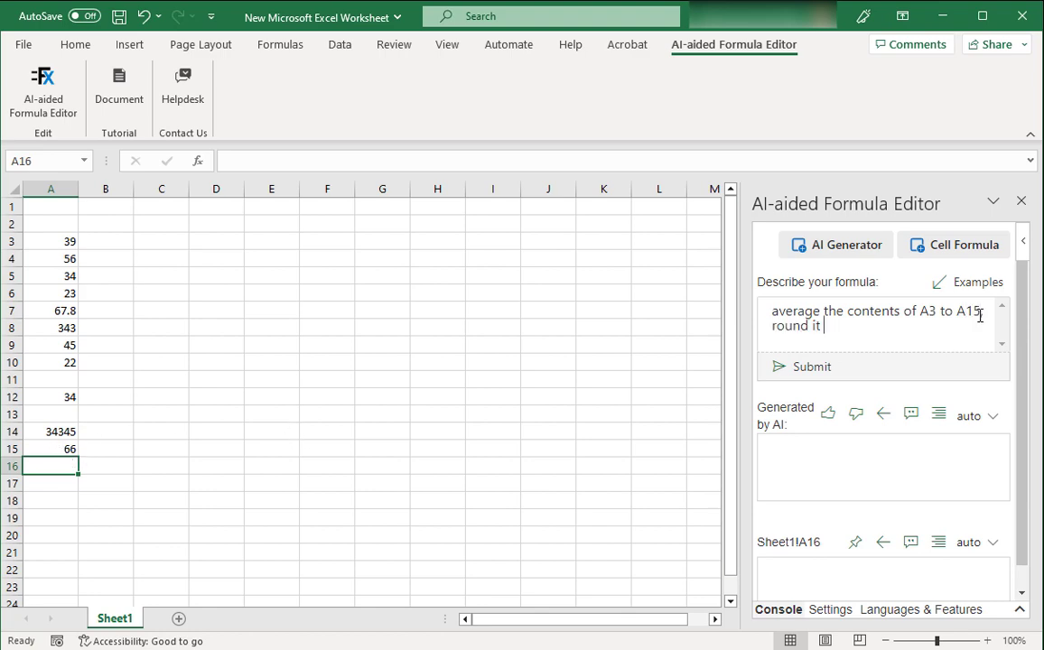
{"action": "type", "text": "up to the near"}
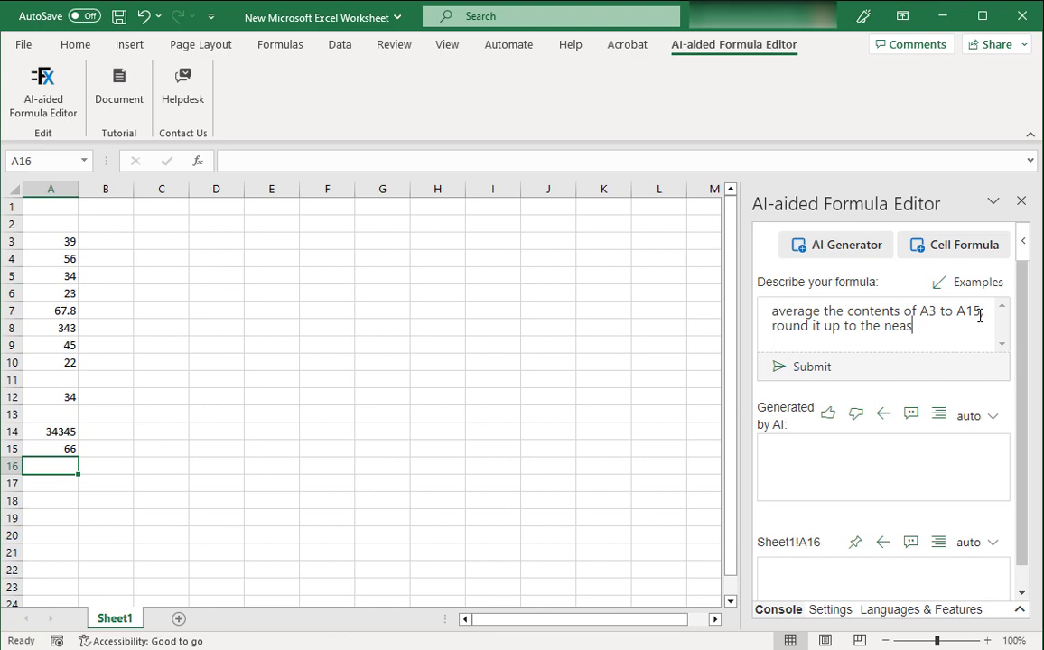
{"action": "type", "text": "est integer, and divide the result by 3."}
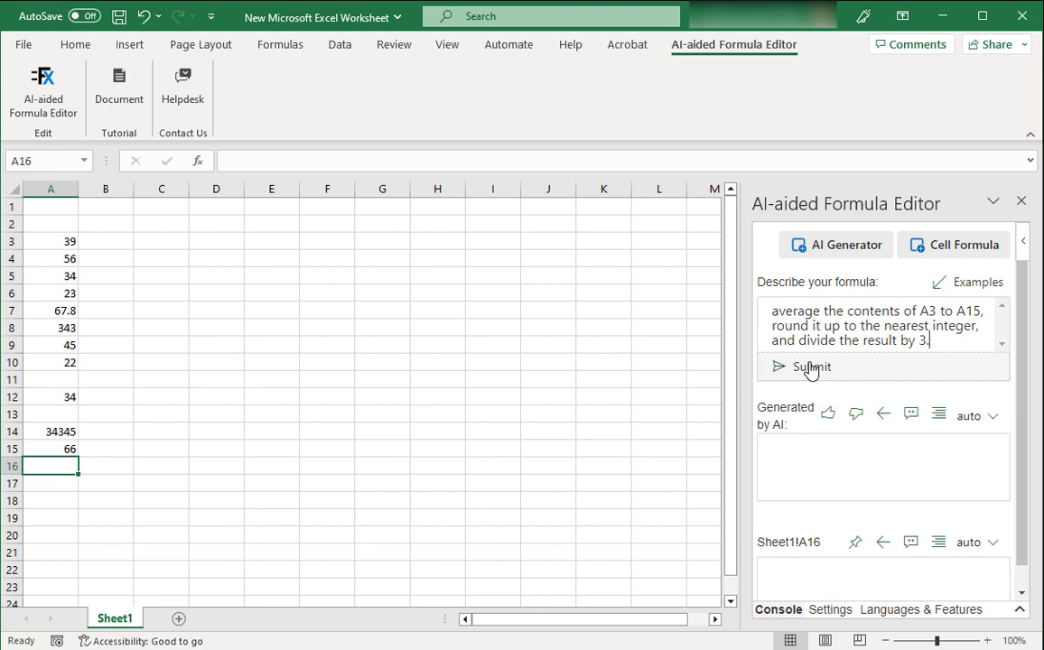
{"action": "left_click", "coordinate": [812, 369]}
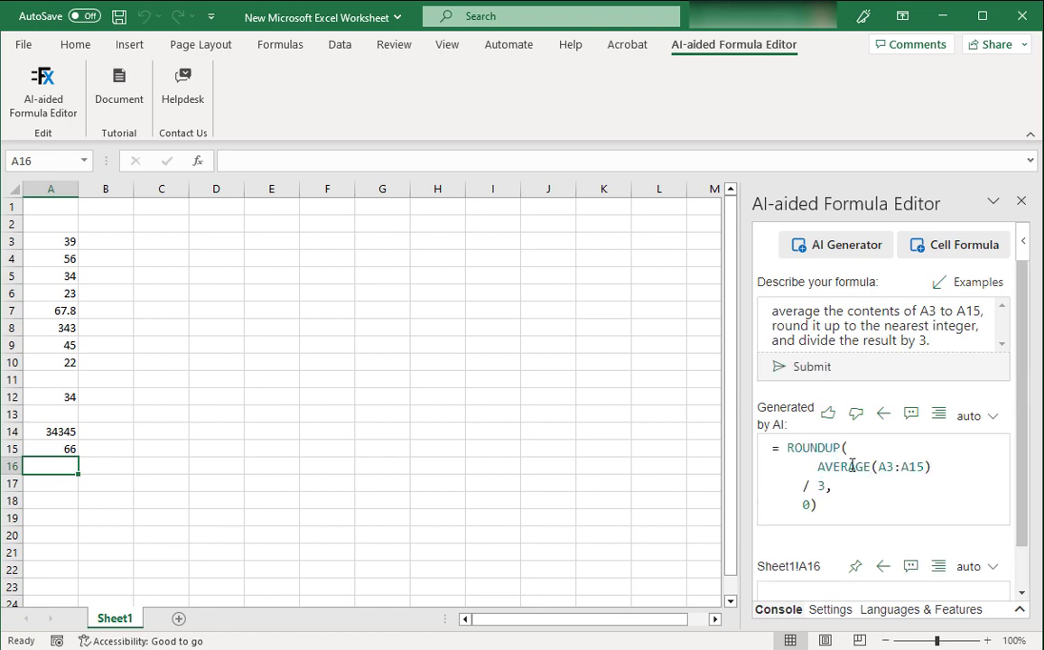
{"action": "left_click_drag", "start_coordinate": [821, 505], "coordinate": [771, 446]}
{"action": "key", "text": "ctrl+c"}
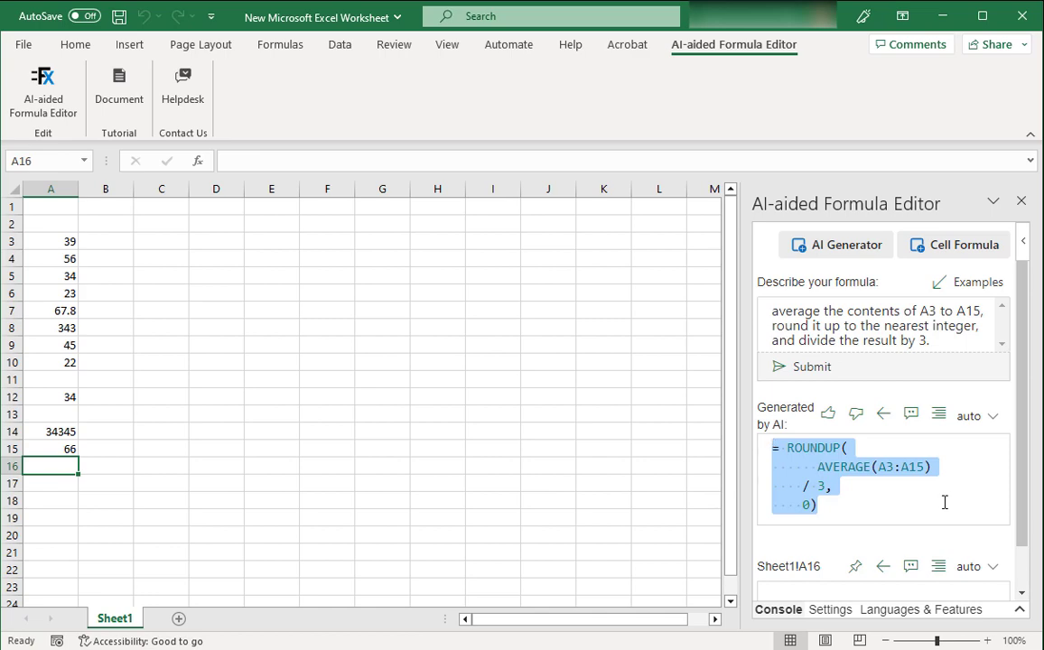
Step: Paste the generated ROUNDUP formula into C3, which returns 1063
{"action": "left_click", "coordinate": [160, 241]}
{"action": "double_click", "coordinate": [157, 242]}
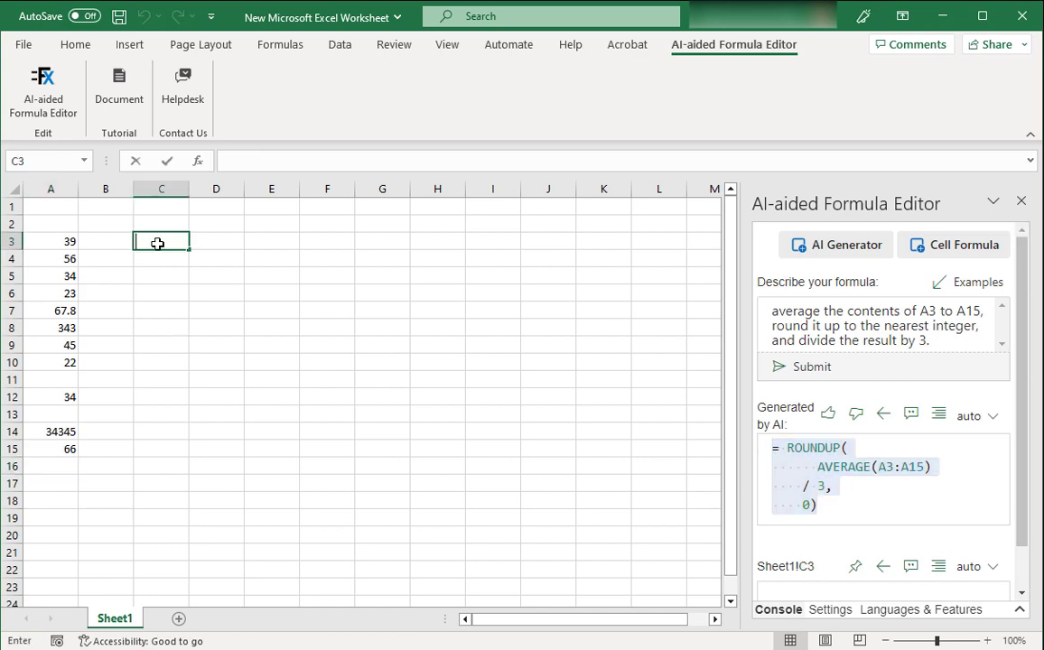
{"action": "key", "text": "ctrl+v"}
{"action": "key", "text": "Return"}
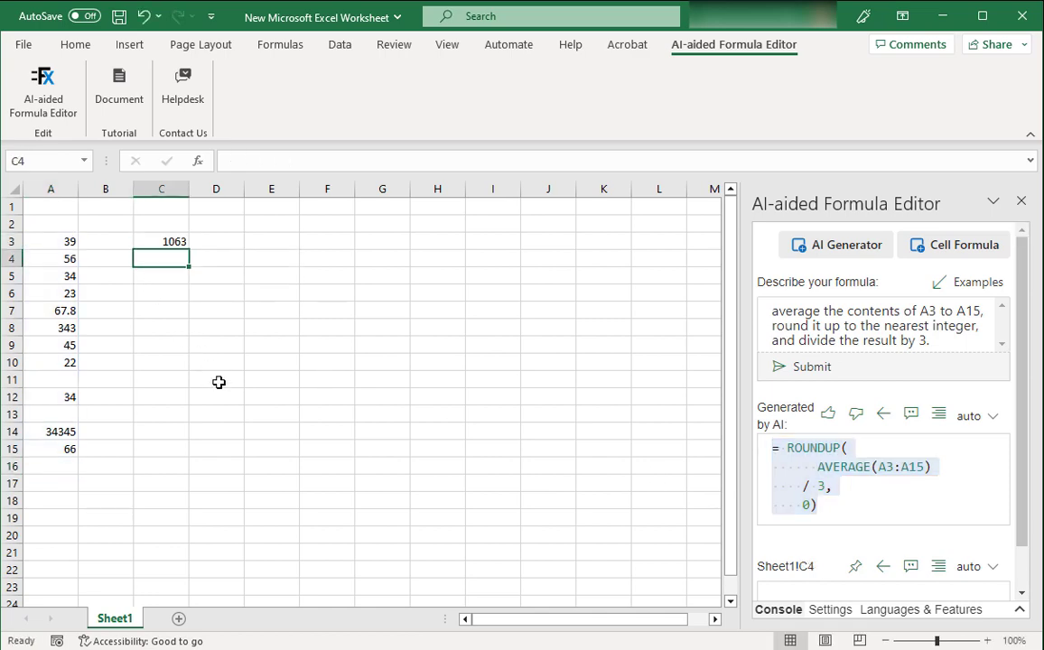
{"action": "left_click", "coordinate": [166, 241]}
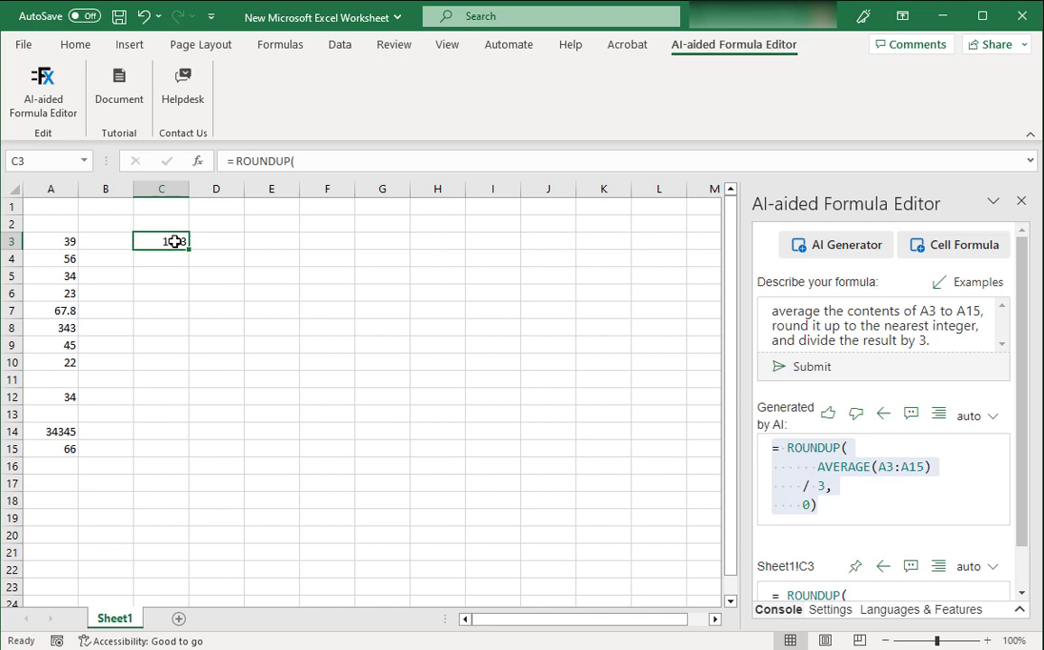
Step: Inspect the generated ROUNDUP formula and its matching brackets in the Generated by AI box
{"action": "left_click", "coordinate": [862, 476]}
{"action": "key", "text": "ctrl+a"}
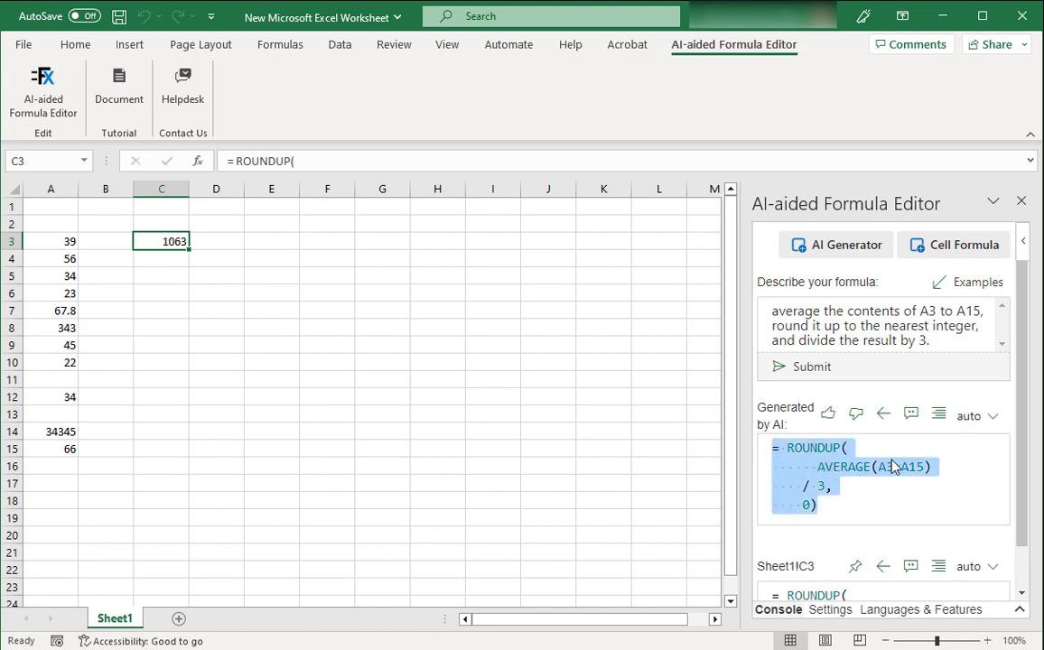
{"action": "left_click", "coordinate": [819, 488]}
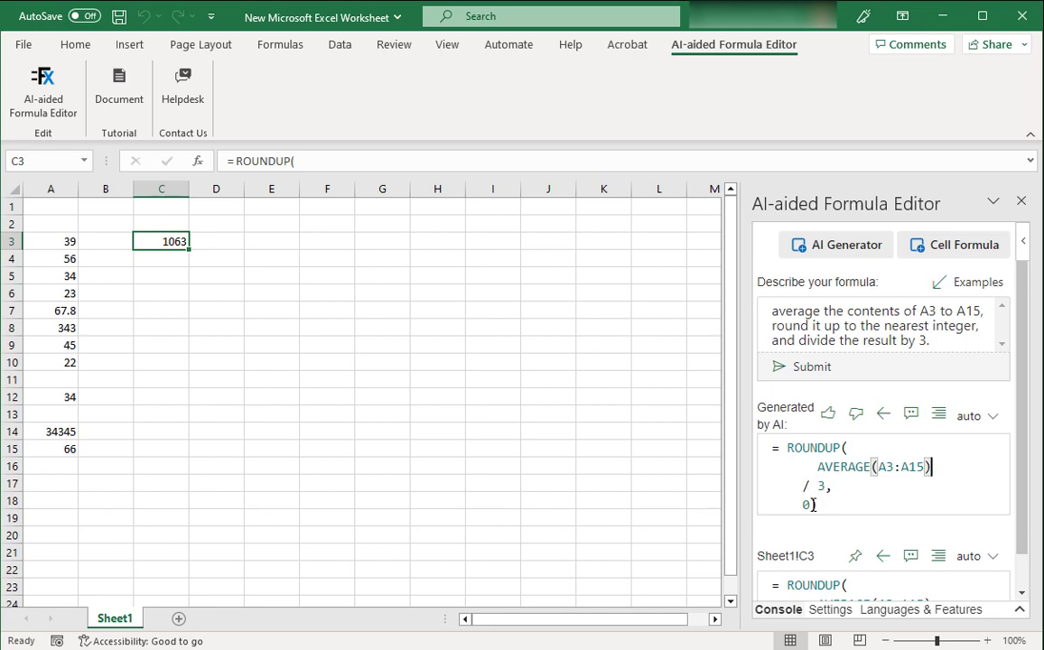
{"action": "left_click", "coordinate": [811, 505]}
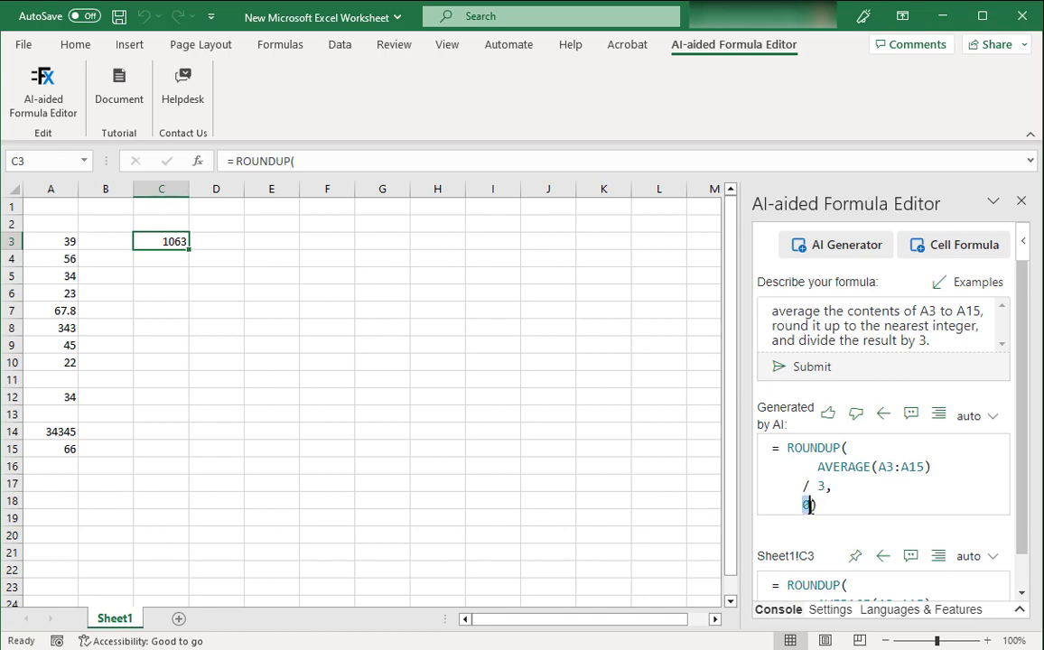
Step: Replace the description with "Put '1' if adjacent cell in column A has something in it, otherwise put '0'"
{"action": "key", "text": "Left"}
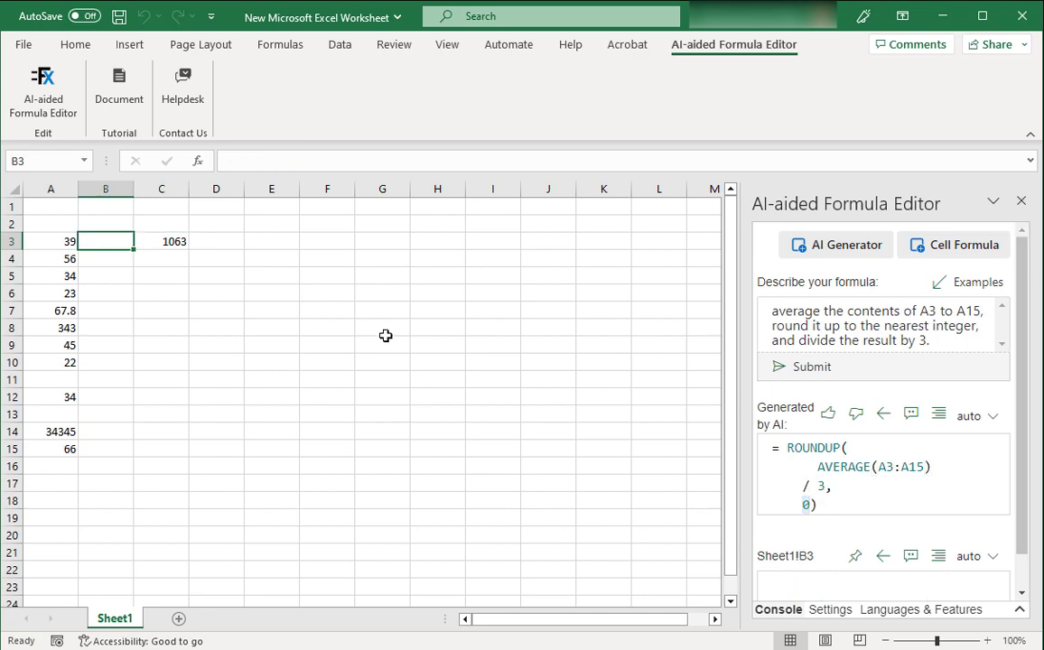
{"action": "triple_click", "coordinate": [947, 338]}
{"action": "type", "text": "Put '1"}
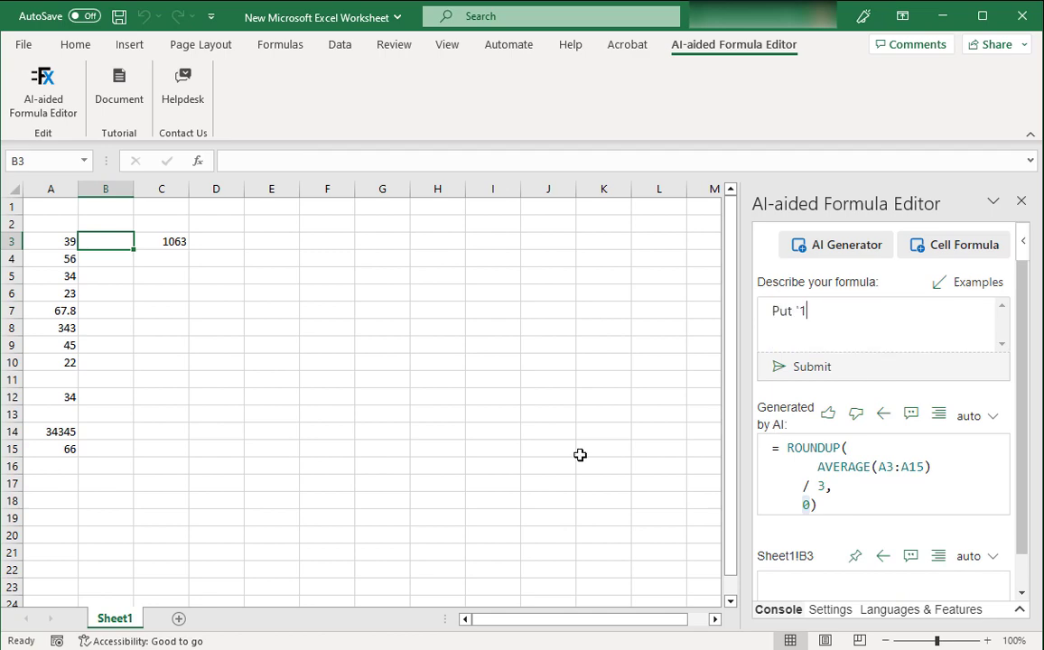
{"action": "type", "text": "' if adjacent cell"}
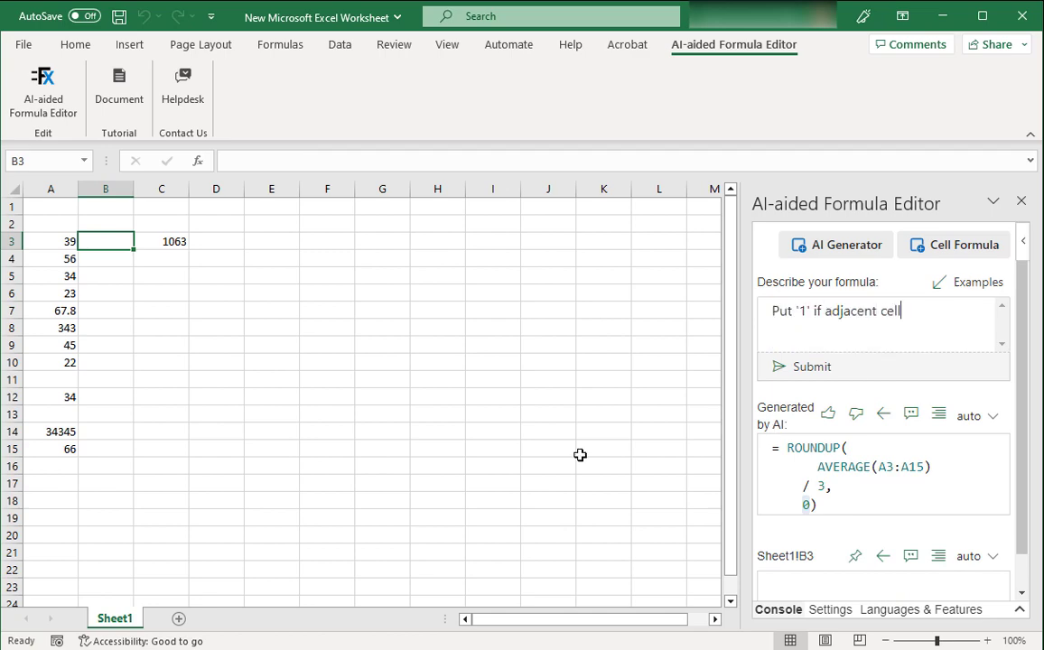
{"action": "type", "text": " in column A has"}
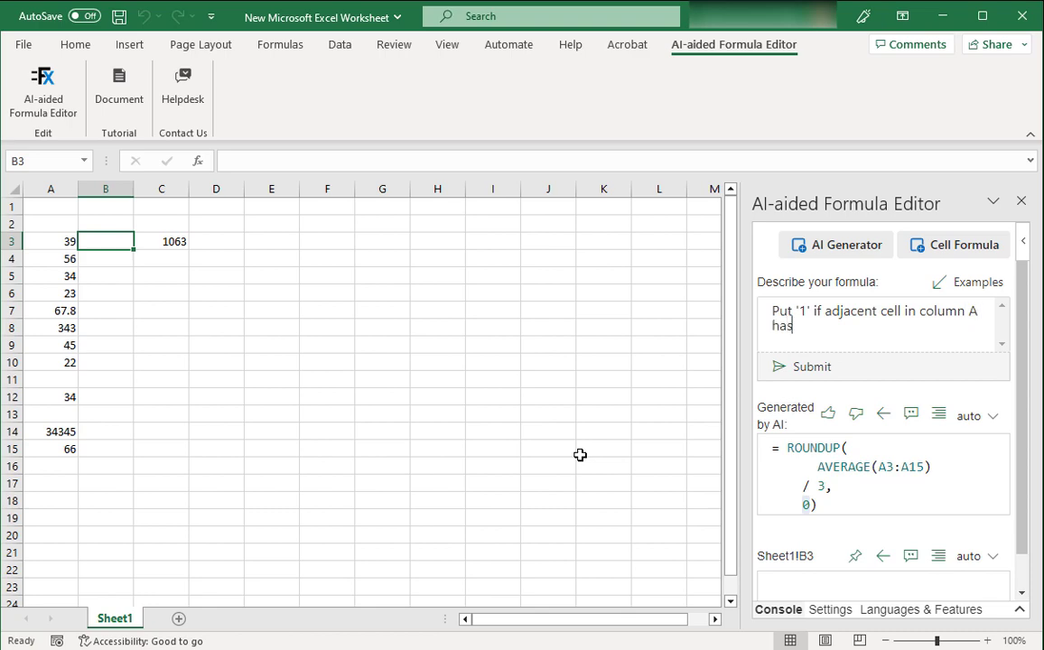
{"action": "type", "text": " something in it, other"}
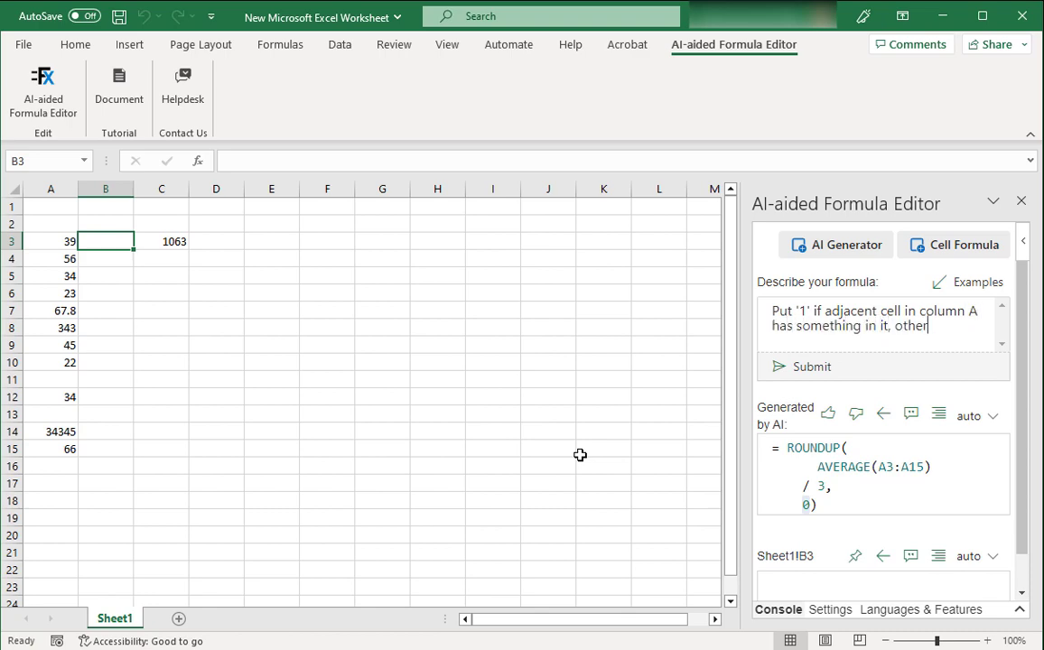
{"action": "type", "text": "wise put '0'"}
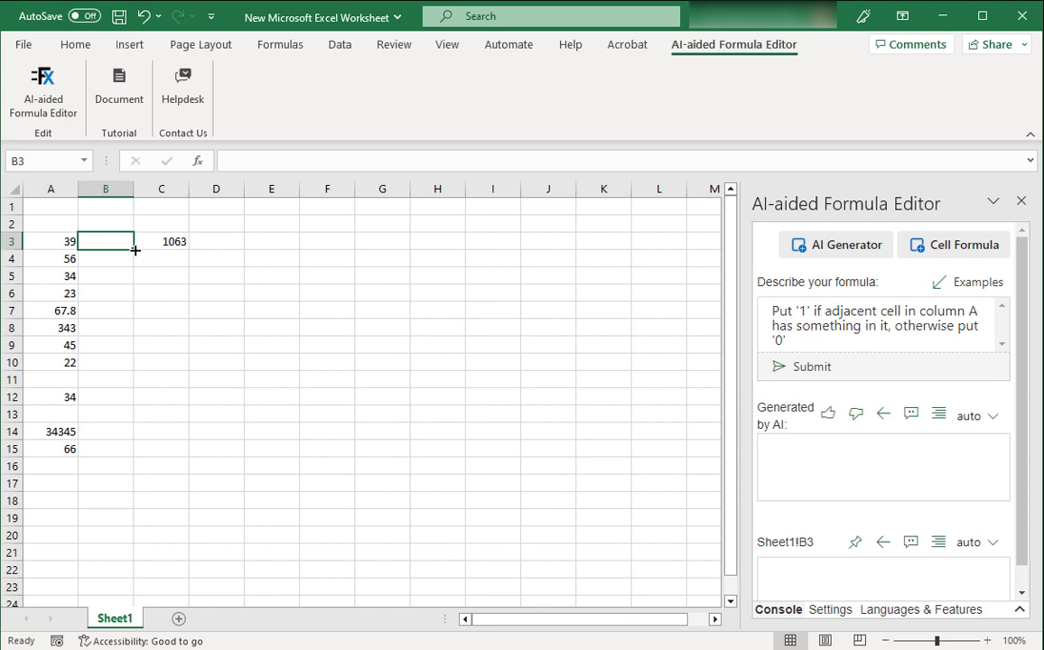
Step: Click through sample cells A1, B1, A3, B3, A11 and B11 to compare filled and empty rows
{"action": "left_click", "coordinate": [106, 206]}
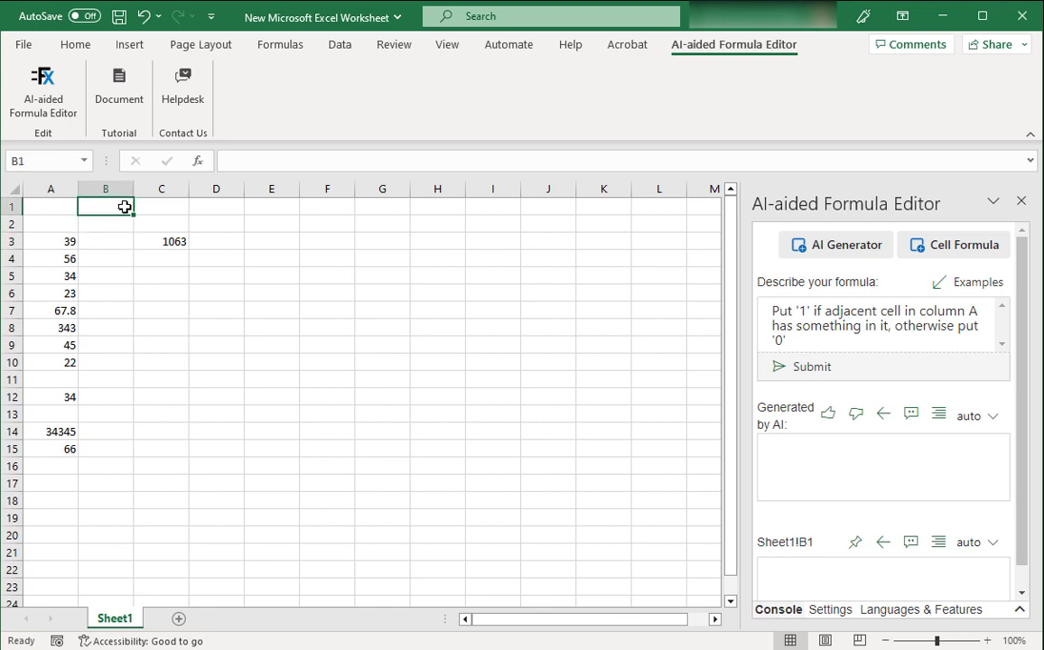
{"action": "left_click", "coordinate": [59, 206]}
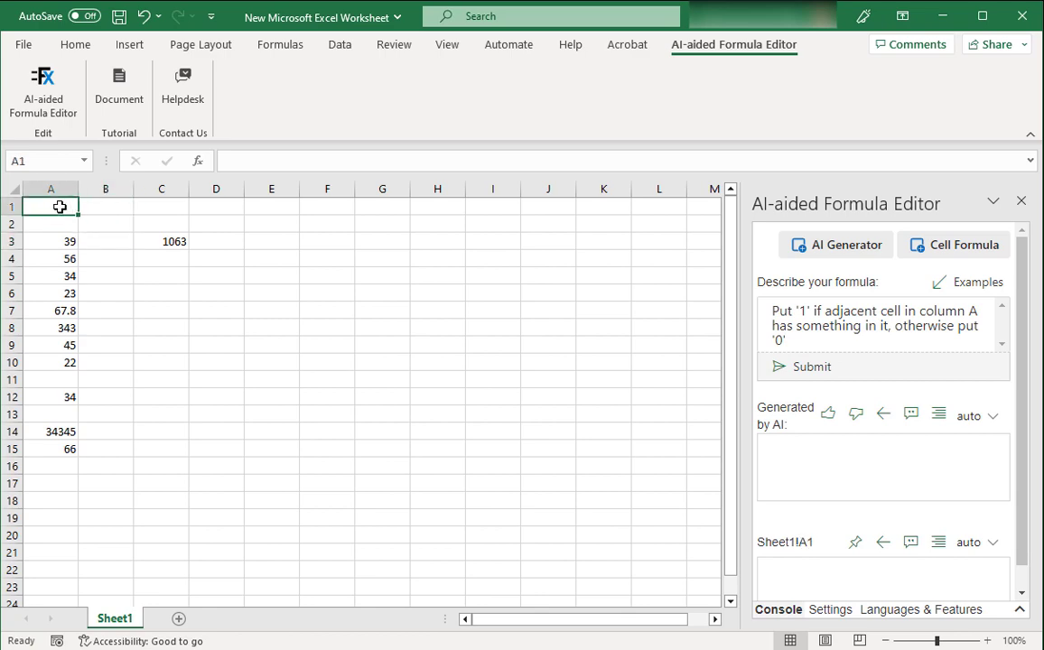
{"action": "left_click", "coordinate": [94, 205]}
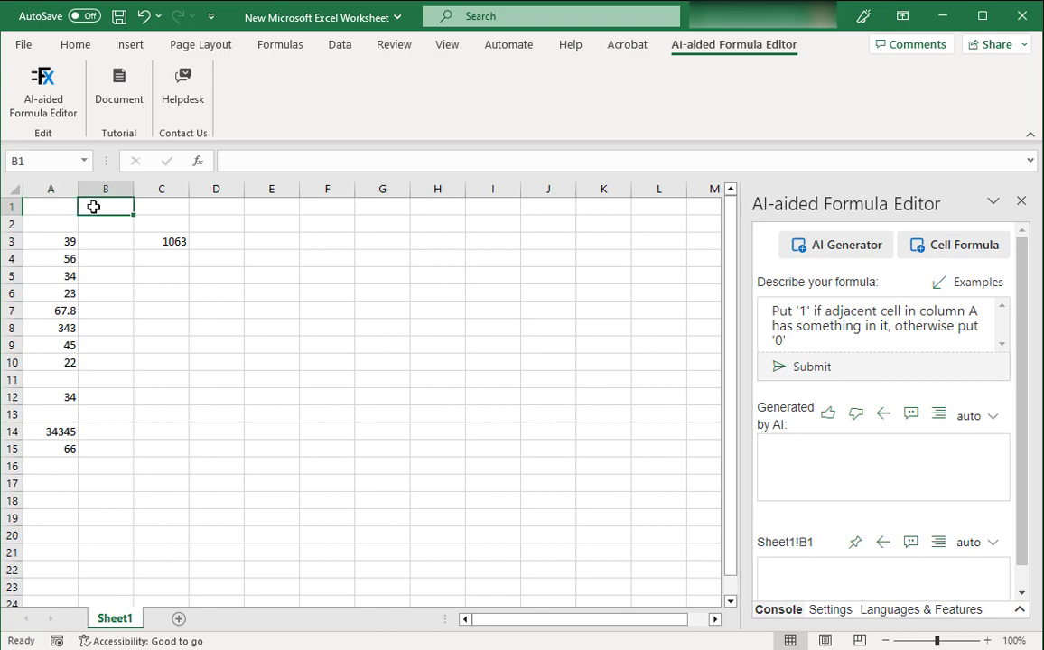
{"action": "left_click", "coordinate": [57, 209]}
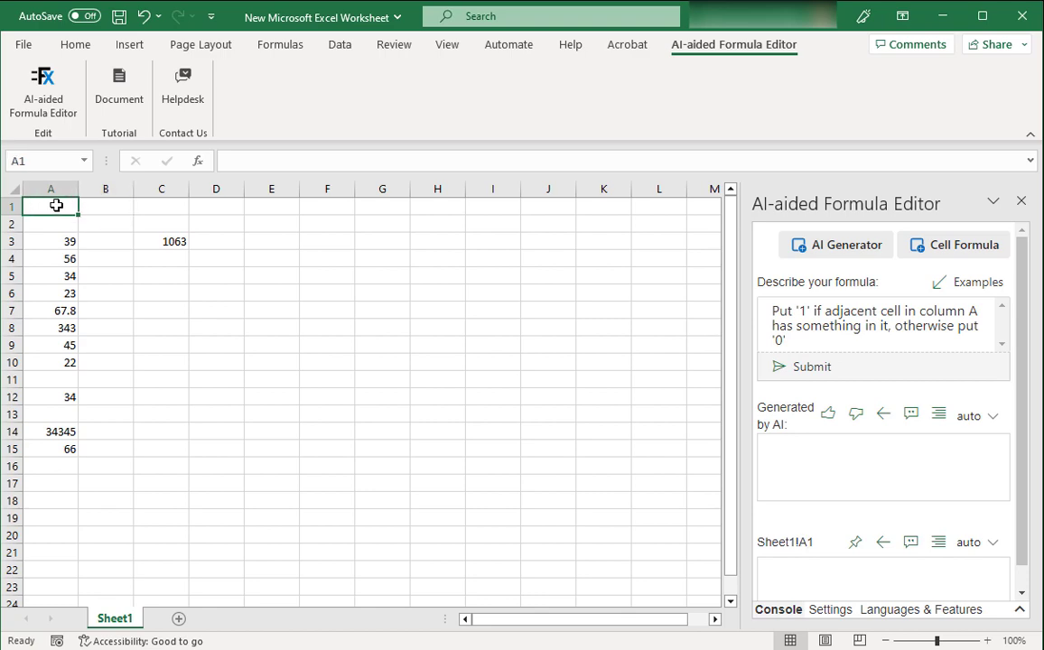
{"action": "left_click", "coordinate": [108, 204]}
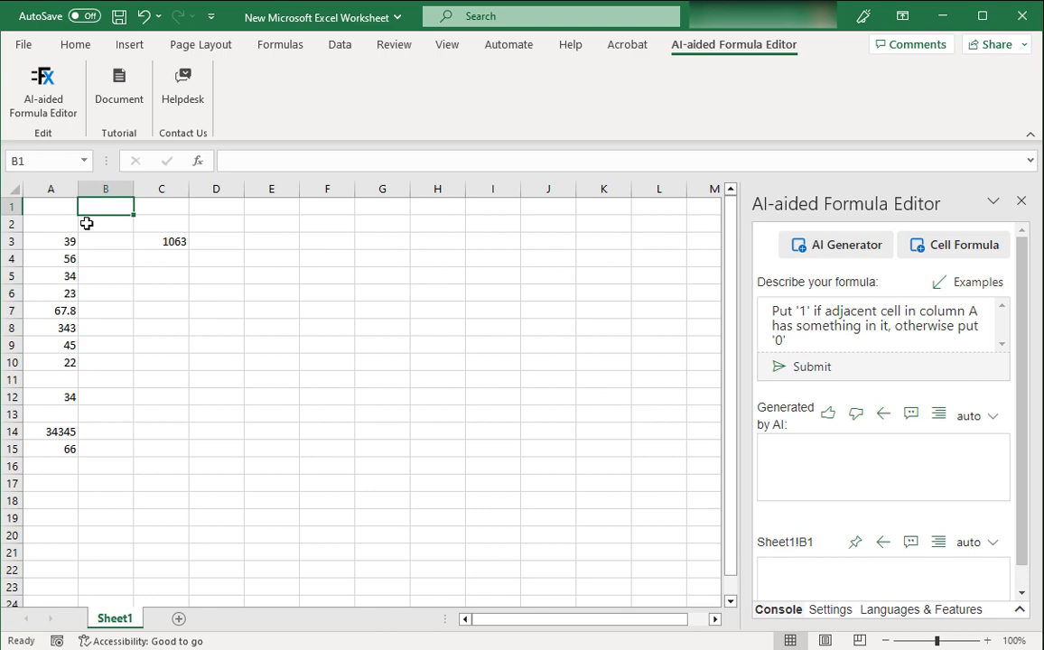
{"action": "left_click", "coordinate": [60, 244]}
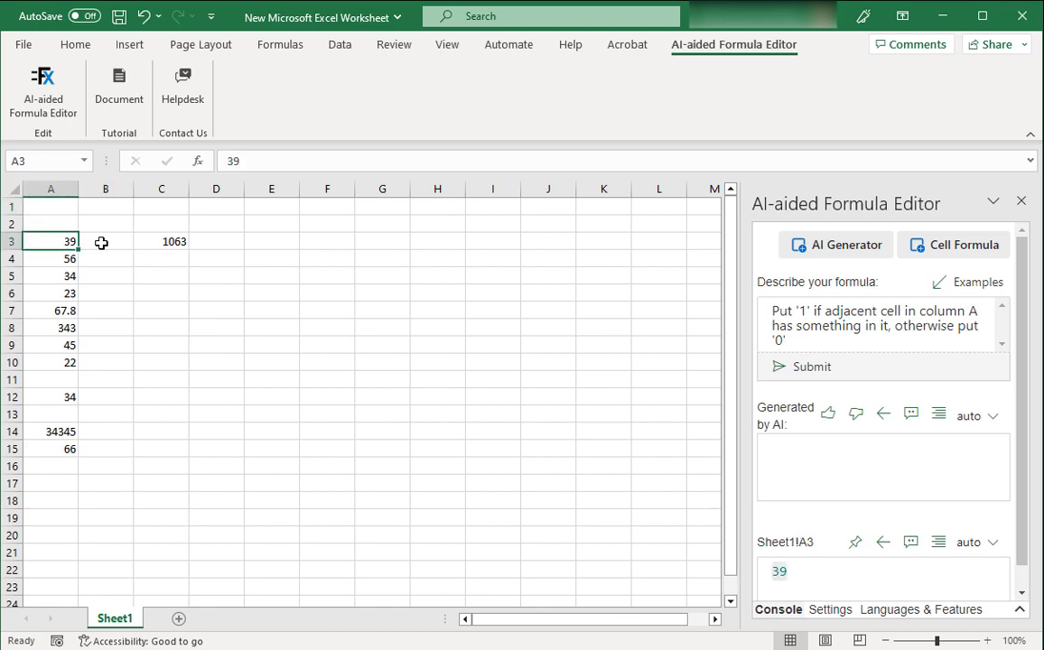
{"action": "left_click", "coordinate": [105, 242]}
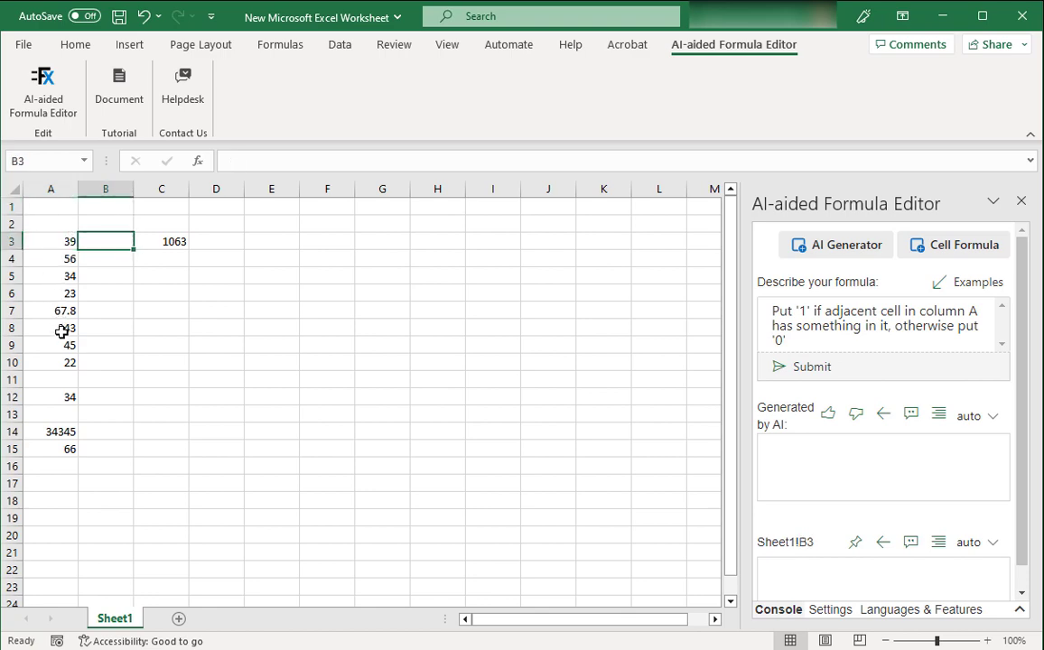
{"action": "left_click", "coordinate": [59, 377]}
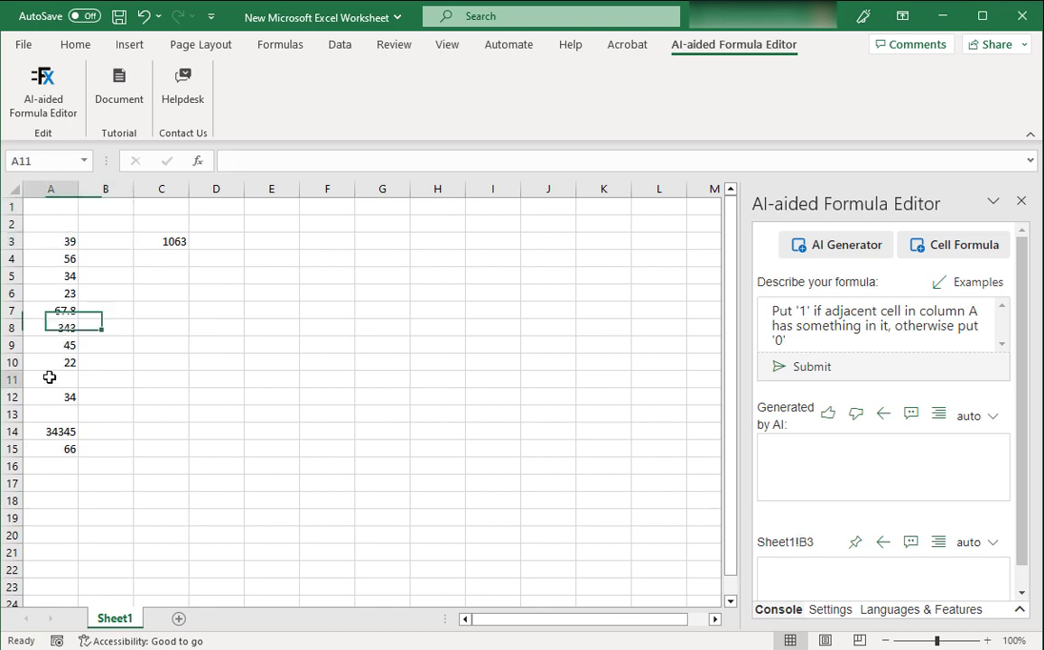
{"action": "left_click", "coordinate": [108, 377]}
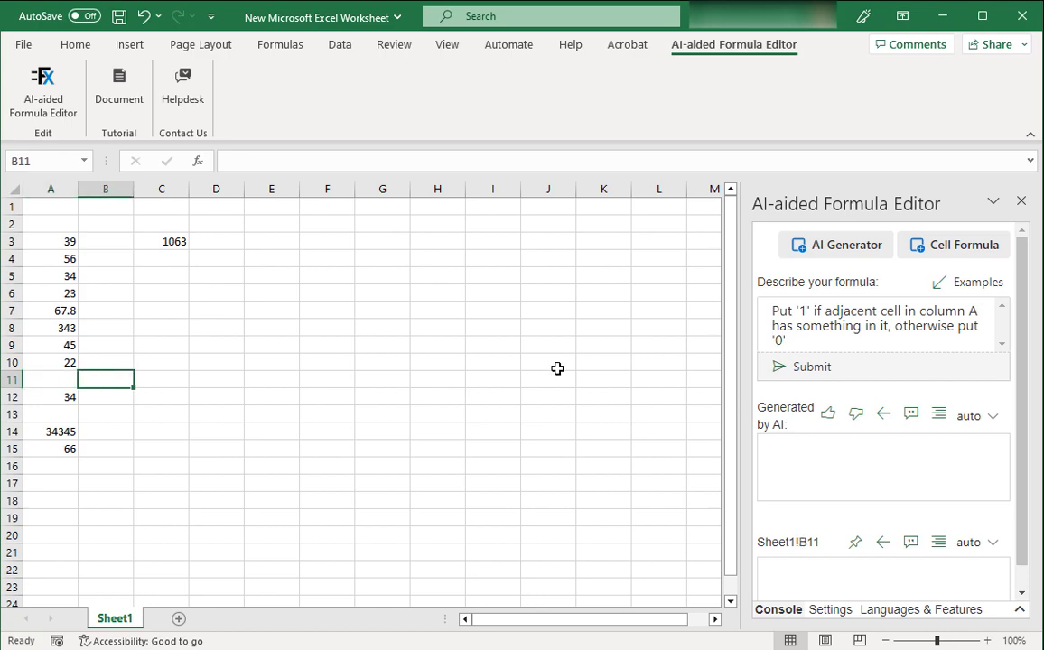
Step: Generate =IF(A1<>"",1,0), place it in B1 and fill it down to B19
{"action": "left_click", "coordinate": [815, 368]}
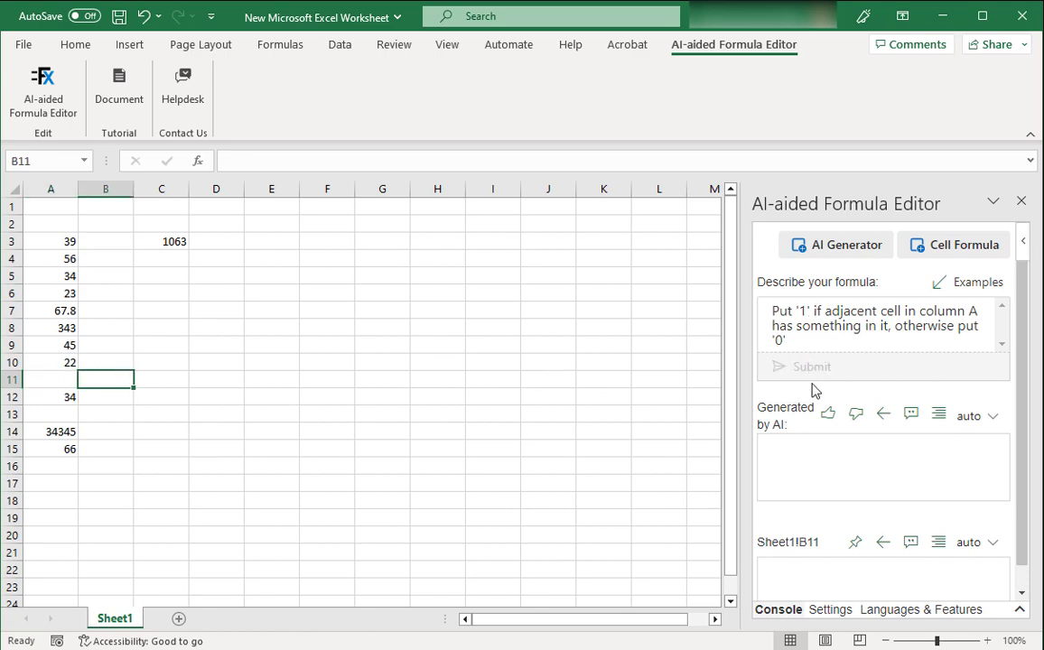
{"action": "left_click_drag", "start_coordinate": [829, 487], "coordinate": [112, 205]}
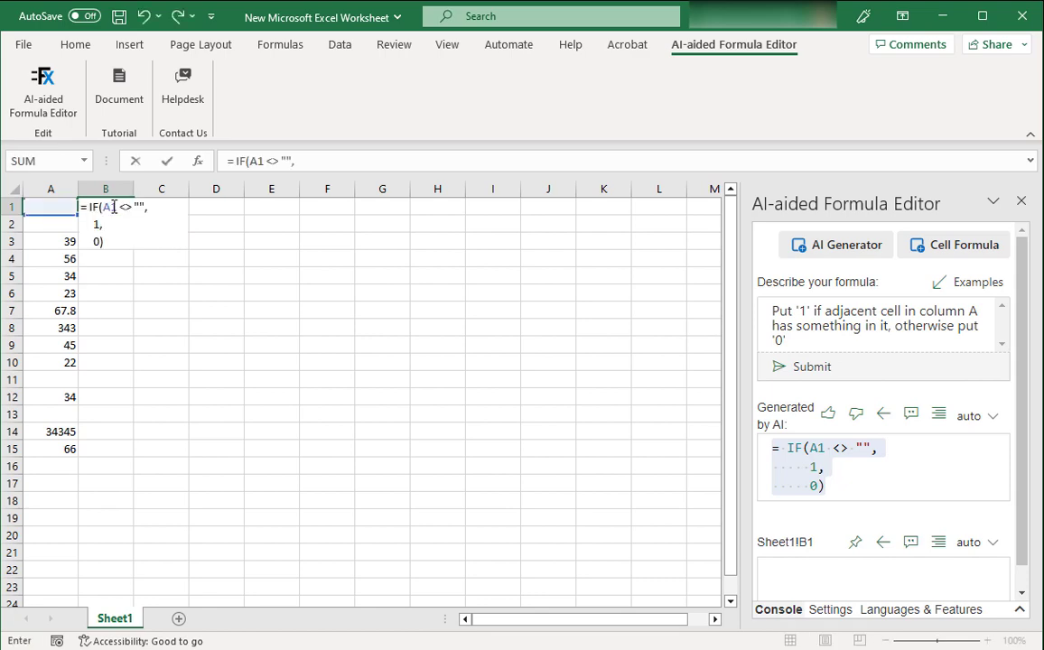
{"action": "key", "text": "Return"}
{"action": "left_click", "coordinate": [114, 204]}
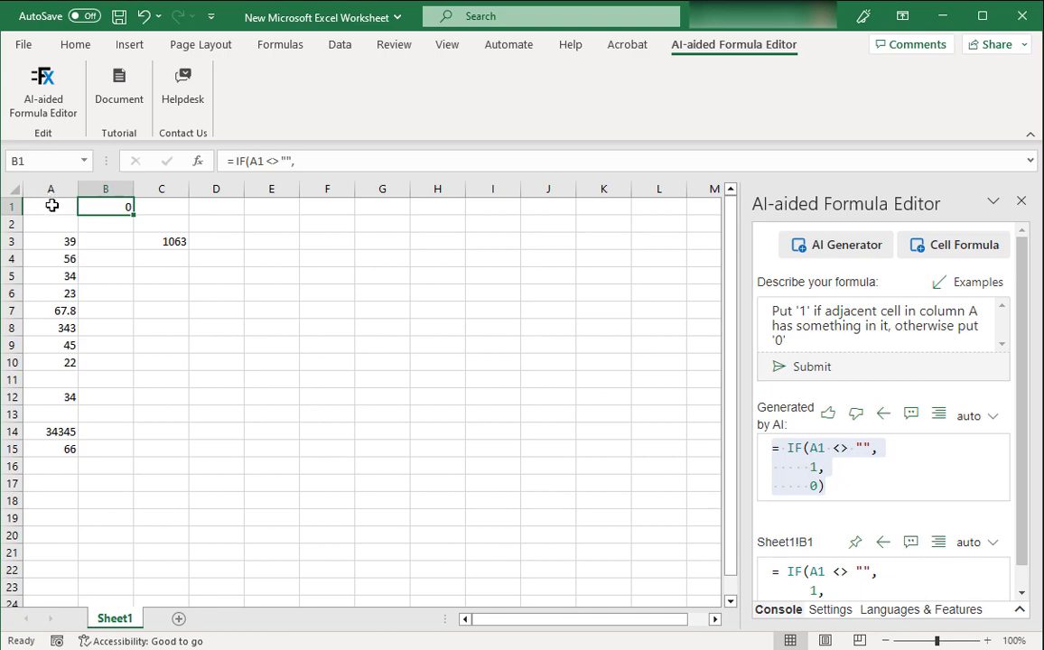
{"action": "left_click_drag", "start_coordinate": [88, 208], "coordinate": [130, 525]}
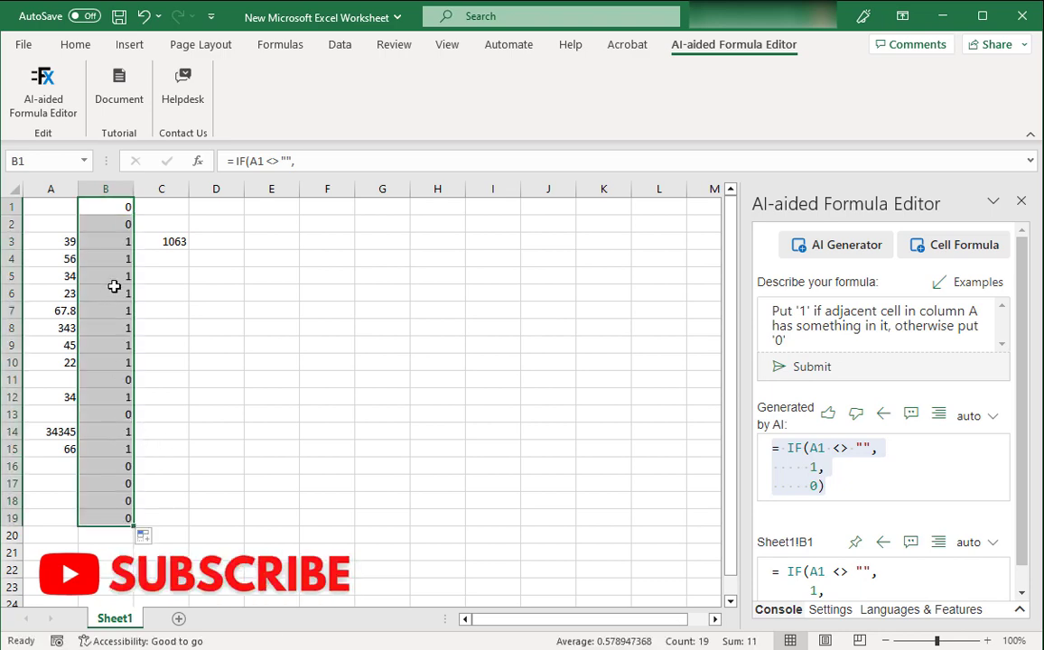
Step: Check the filled IF formulas in cells B1 through B5
{"action": "left_click", "coordinate": [115, 224]}
{"action": "left_click", "coordinate": [116, 207]}
{"action": "left_click", "coordinate": [121, 223]}
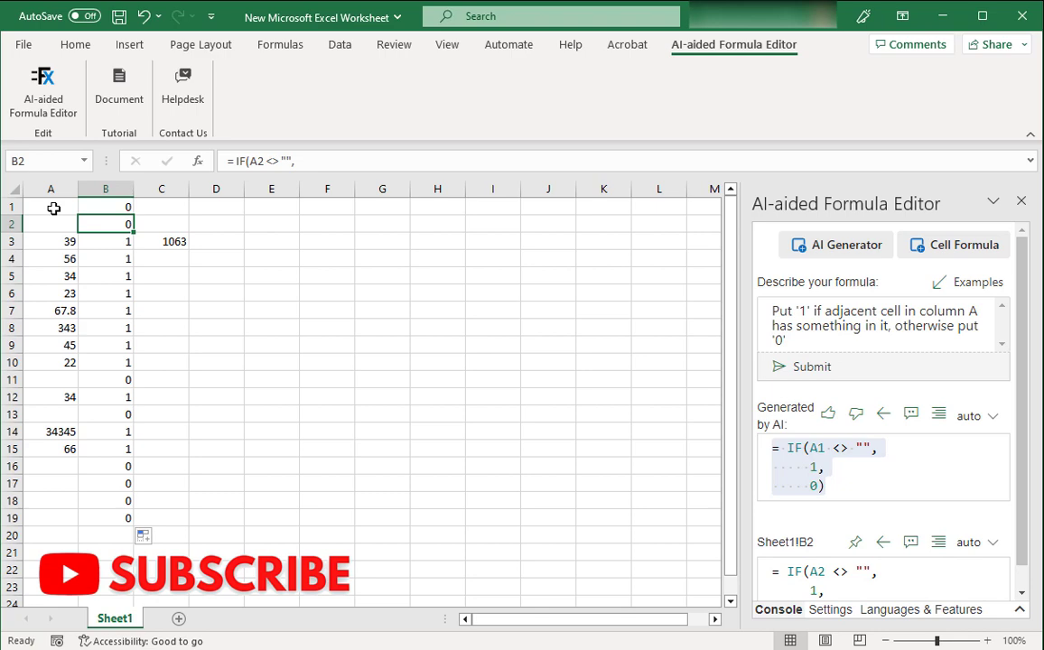
{"action": "left_click", "coordinate": [107, 242]}
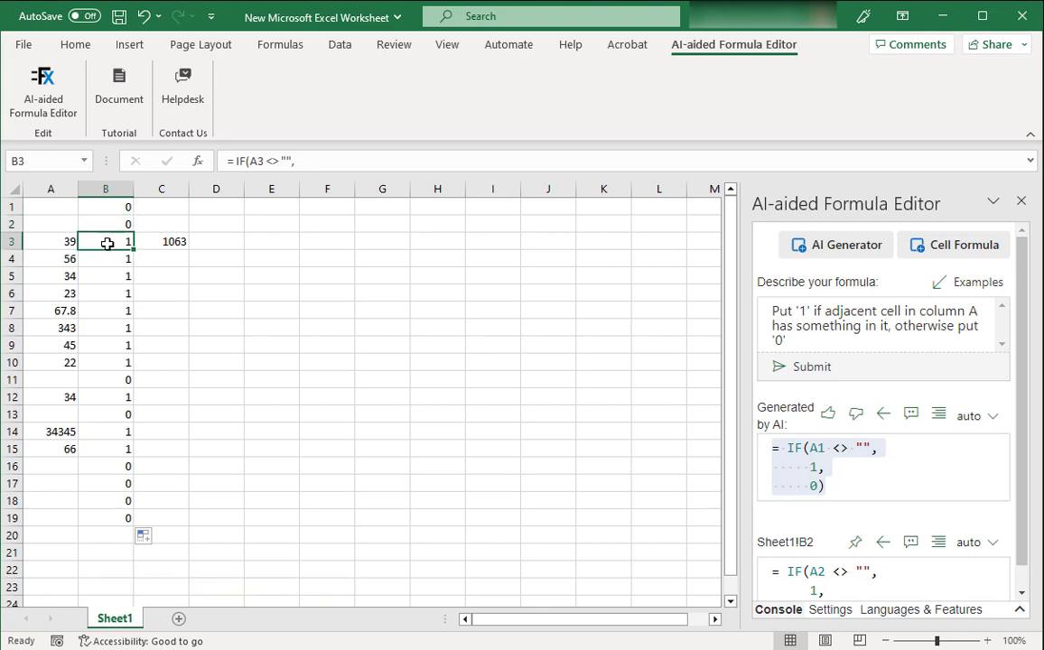
{"action": "left_click", "coordinate": [103, 260]}
{"action": "left_click", "coordinate": [103, 275]}
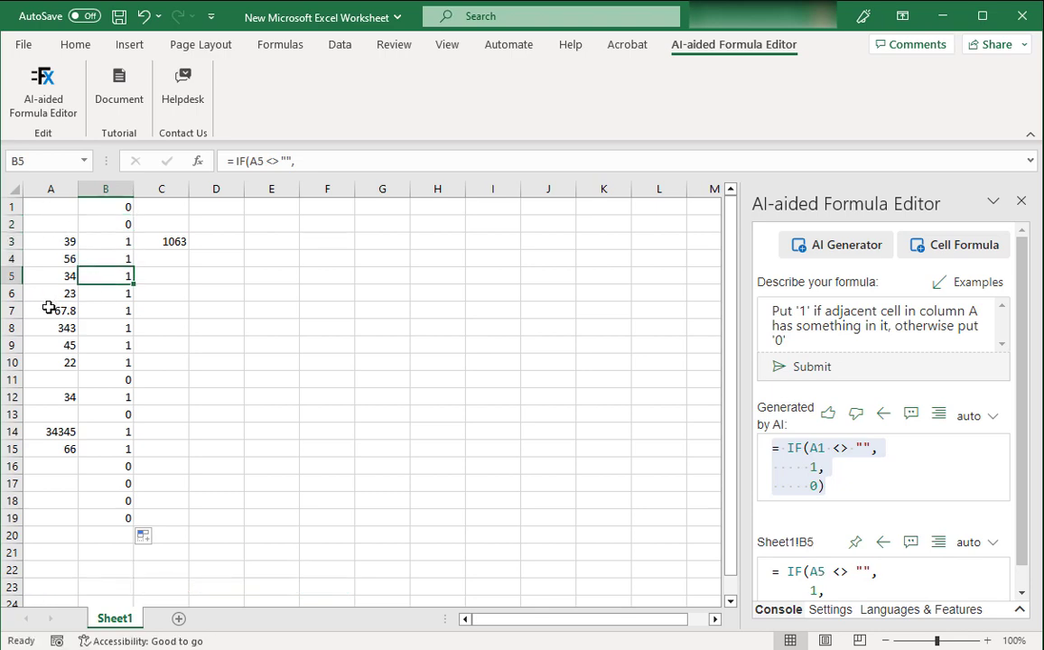
Step: Enter 'excel' in A17 and confirm B17 changes to 1
{"action": "left_click", "coordinate": [67, 486]}
{"action": "type", "text": "excel"}
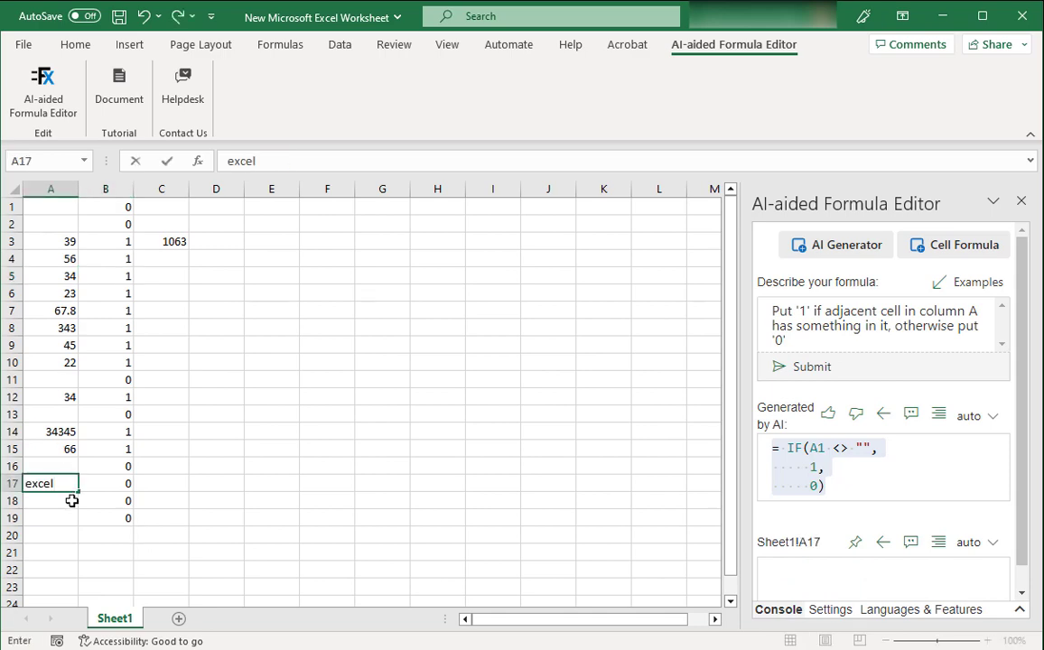
{"action": "key", "text": "Return"}
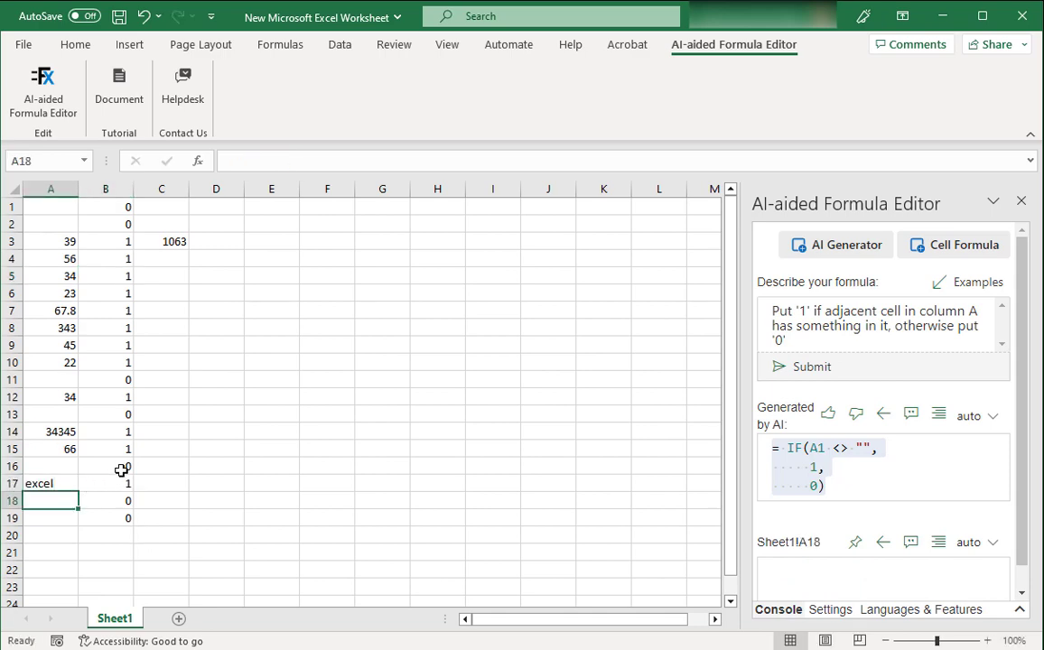
{"action": "left_click", "coordinate": [125, 487]}
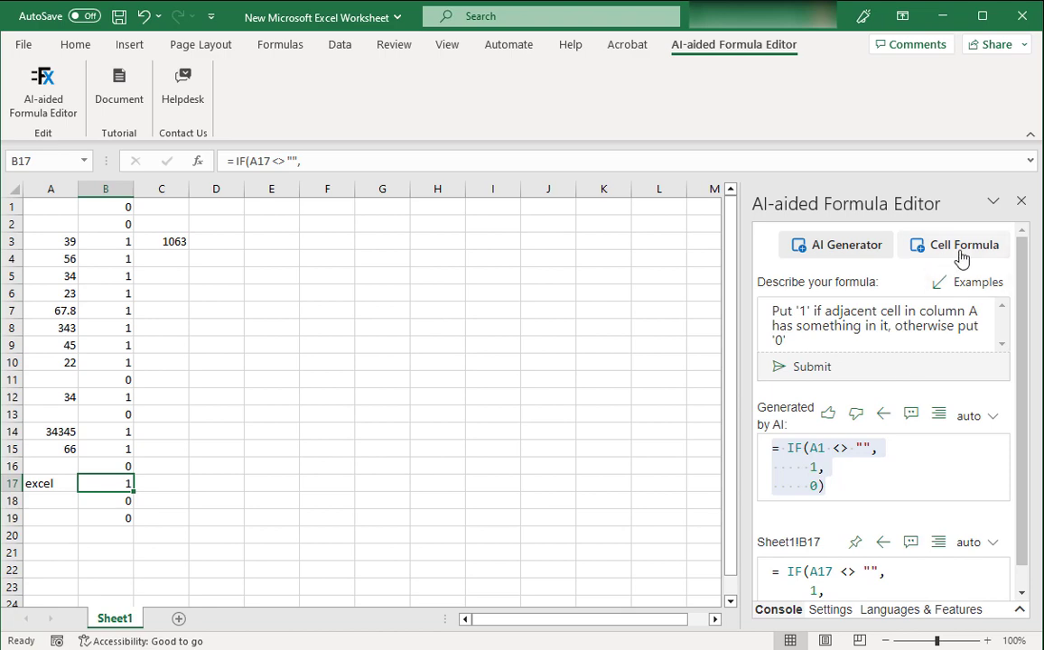
{"action": "left_click", "coordinate": [909, 573]}
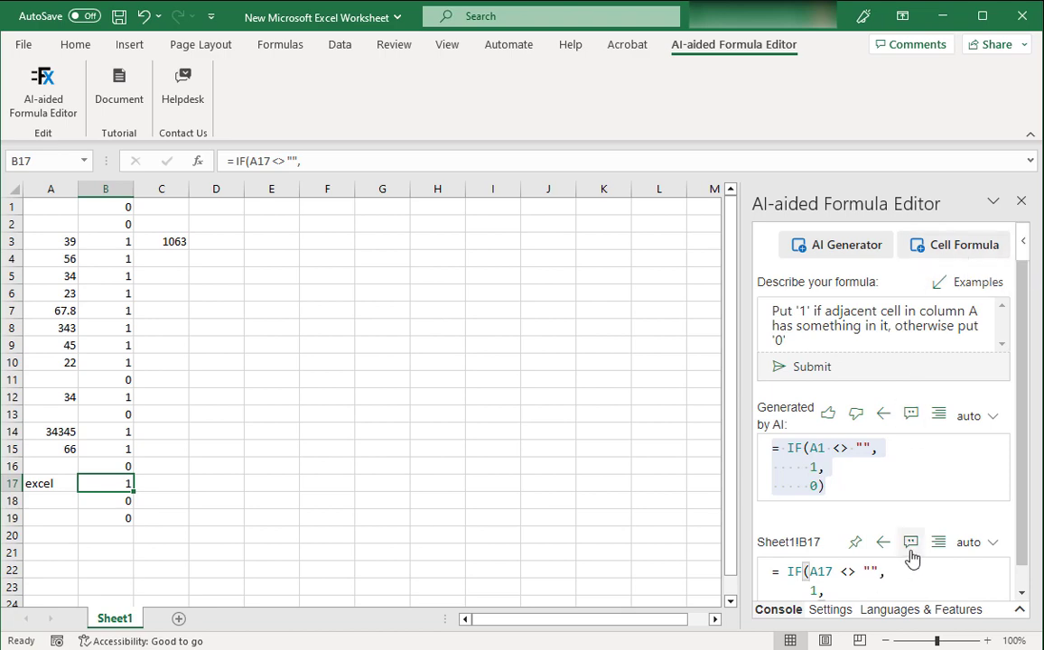